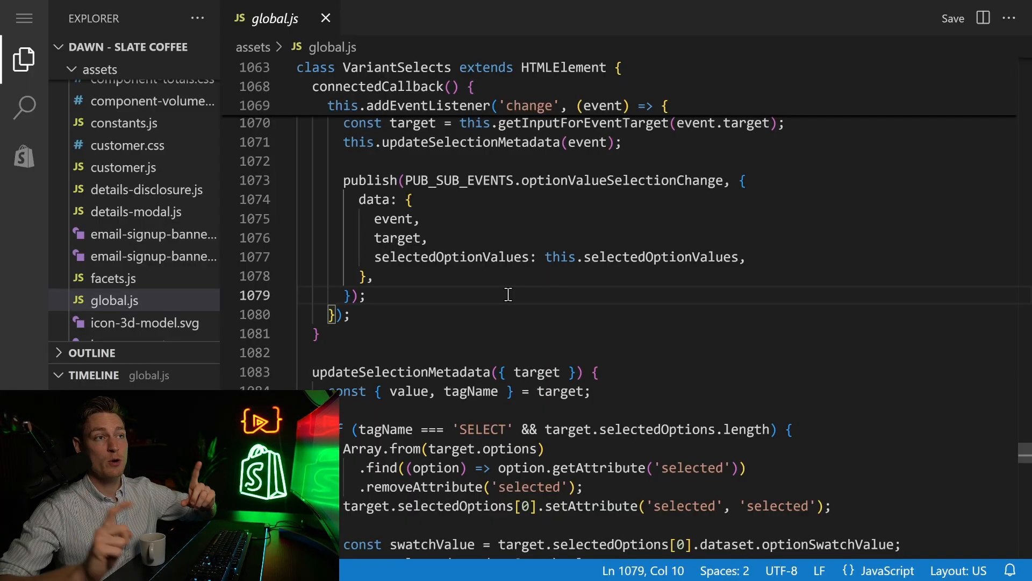
Highlight the PUB_SUB_EVENTS constant and the publish call block in global.js, then deselect.
left_click_drag(406, 181, 513, 181)
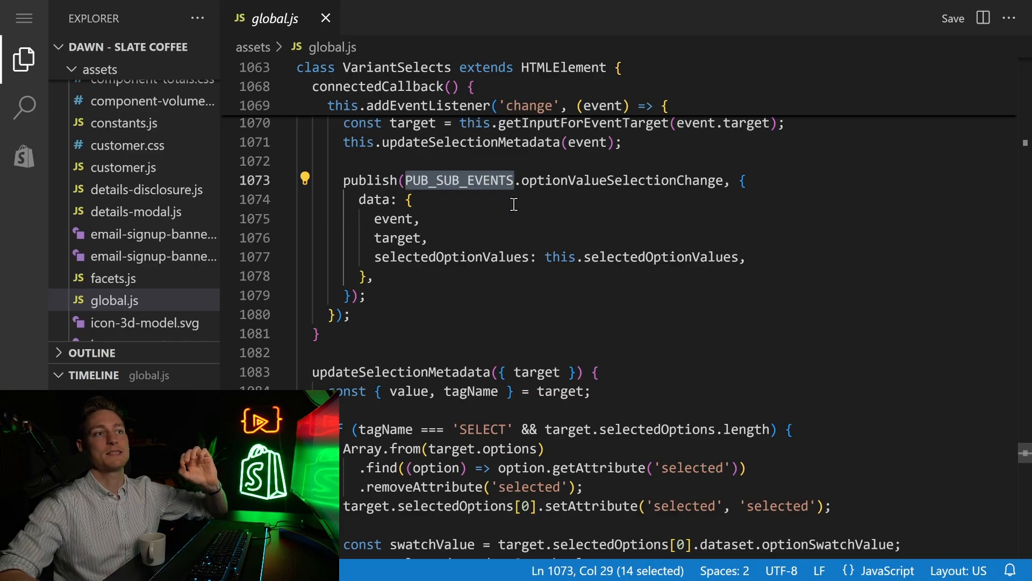
left_click_drag(352, 315, 296, 179)
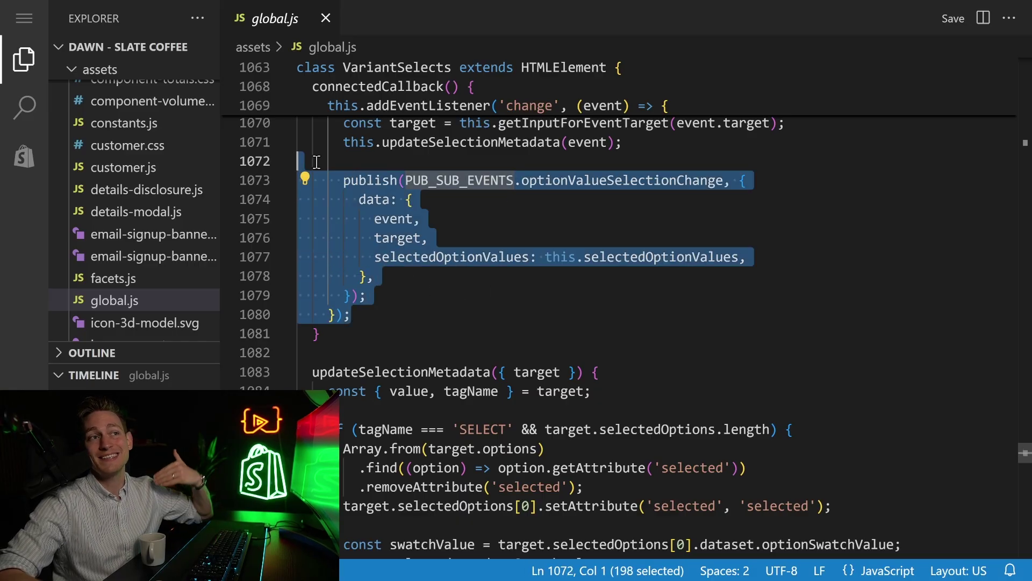
left_click(487, 295)
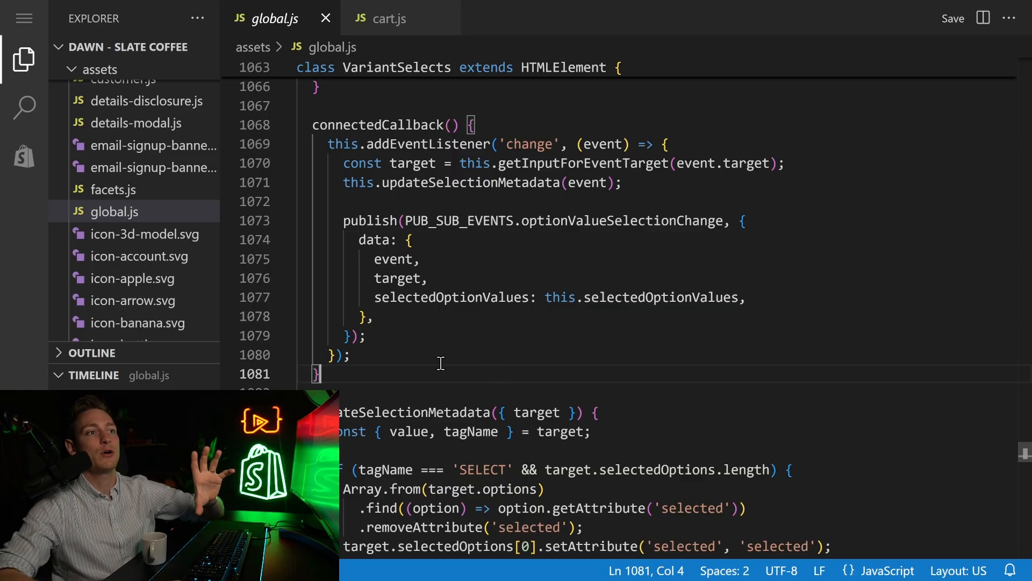
Highlight the publish call block, the publish function name and PUB_SUB_EVENTS in global.js.
mouse_move(427, 377)
left_mouse_down()
mouse_move(296, 240)
mouse_move(297, 221)
left_mouse_up()
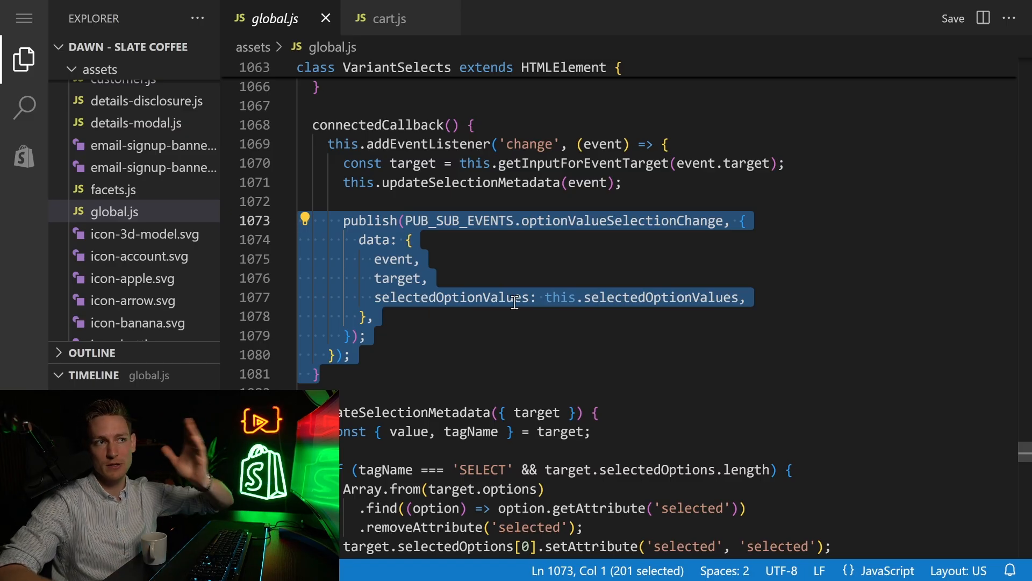
left_click(451, 361)
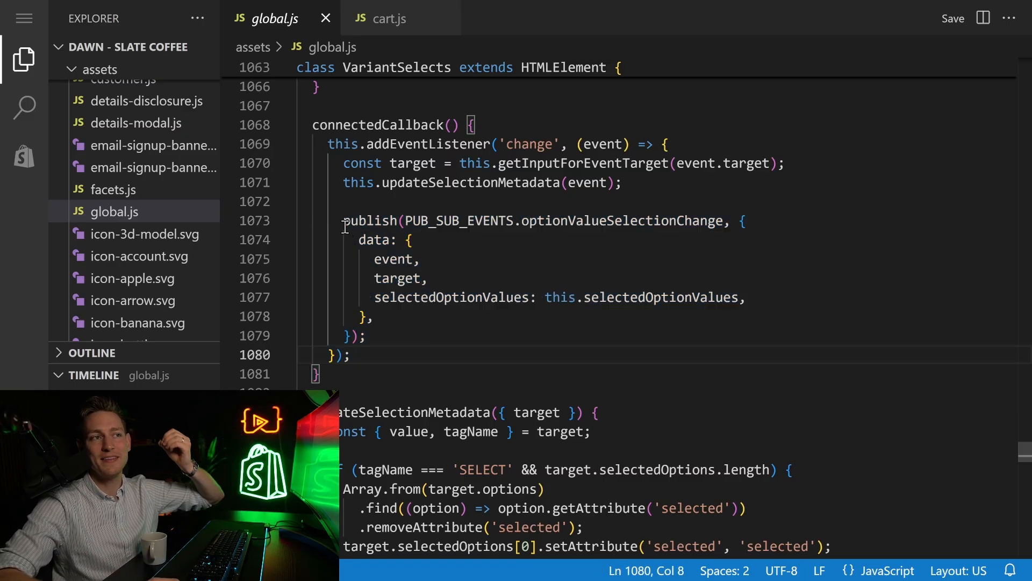
left_click_drag(343, 220, 506, 221)
left_click(412, 240)
scroll(468, 259, "up", 1)
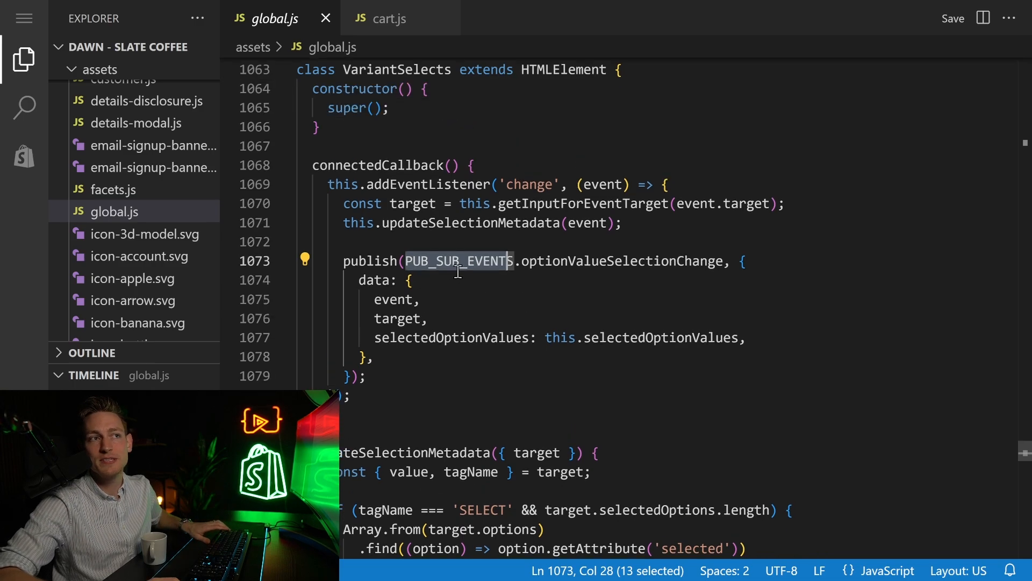
scroll(403, 202, "up", 2)
left_click_drag(328, 150, 450, 151)
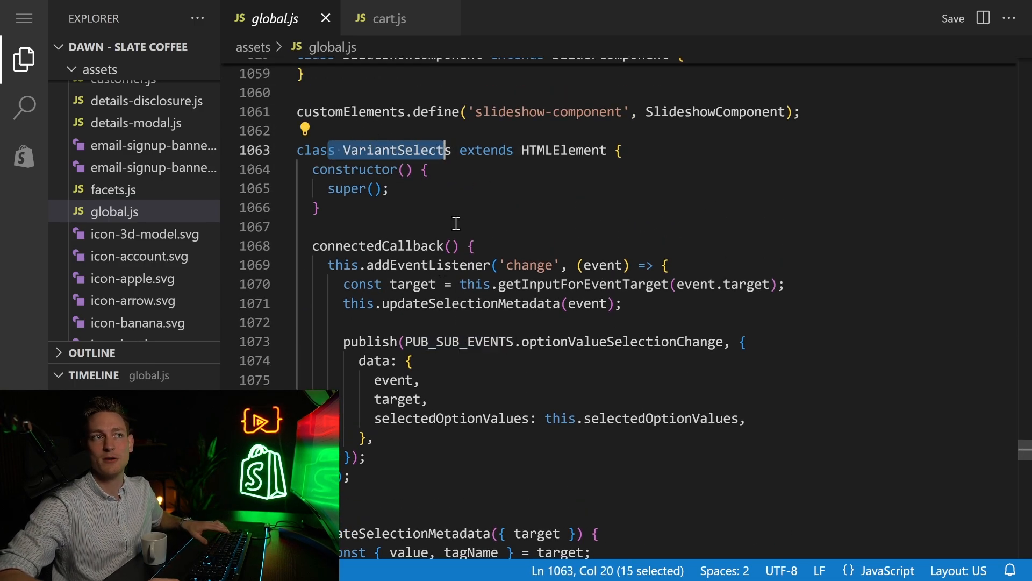
scroll(431, 318, "down", 2)
Highlight publish with the optionValueSelectionChange event, then make cart.js the active file.
left_click_drag(337, 260, 732, 261)
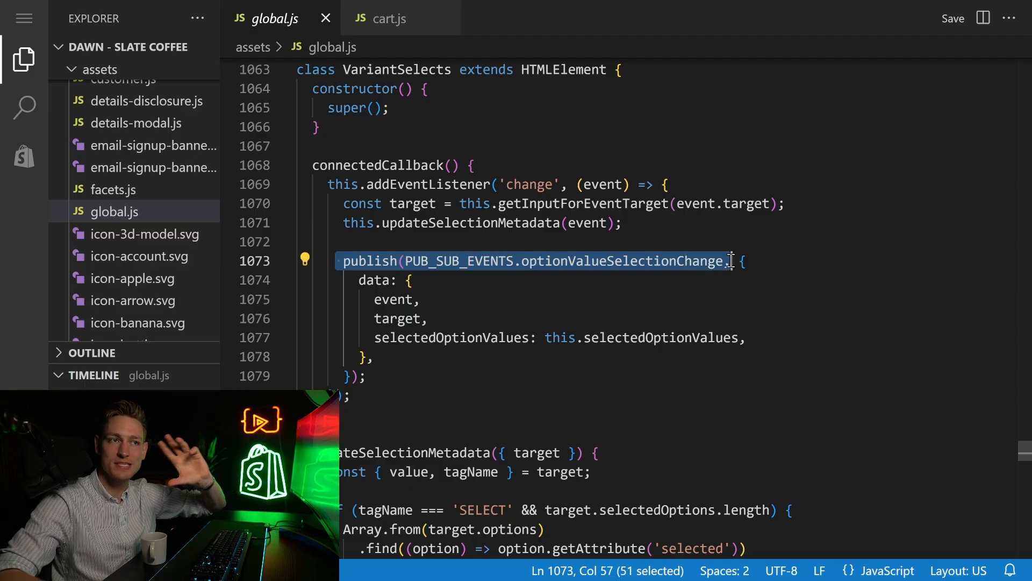
left_click(501, 337)
left_click(387, 280)
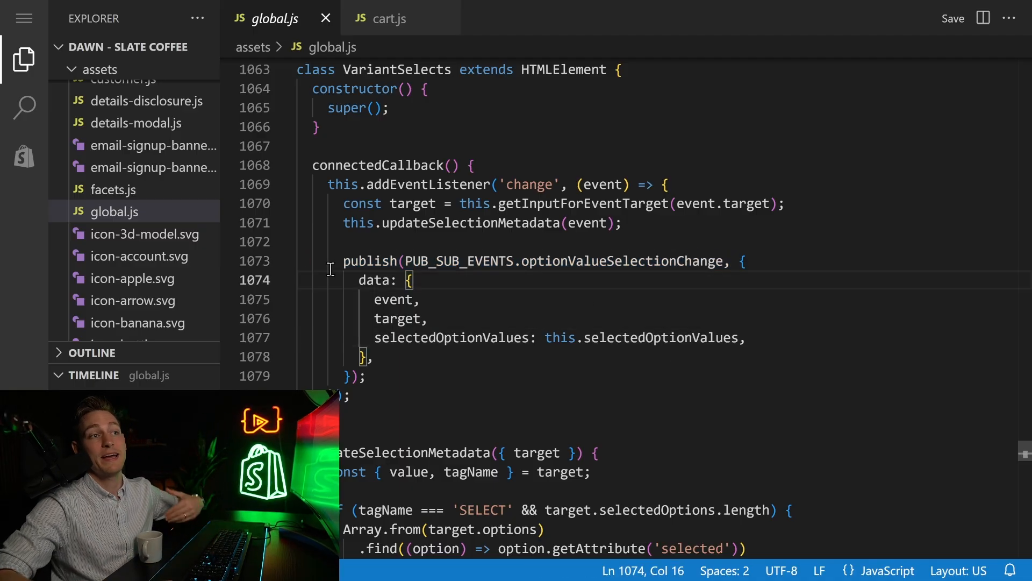
left_click_drag(338, 261, 400, 261)
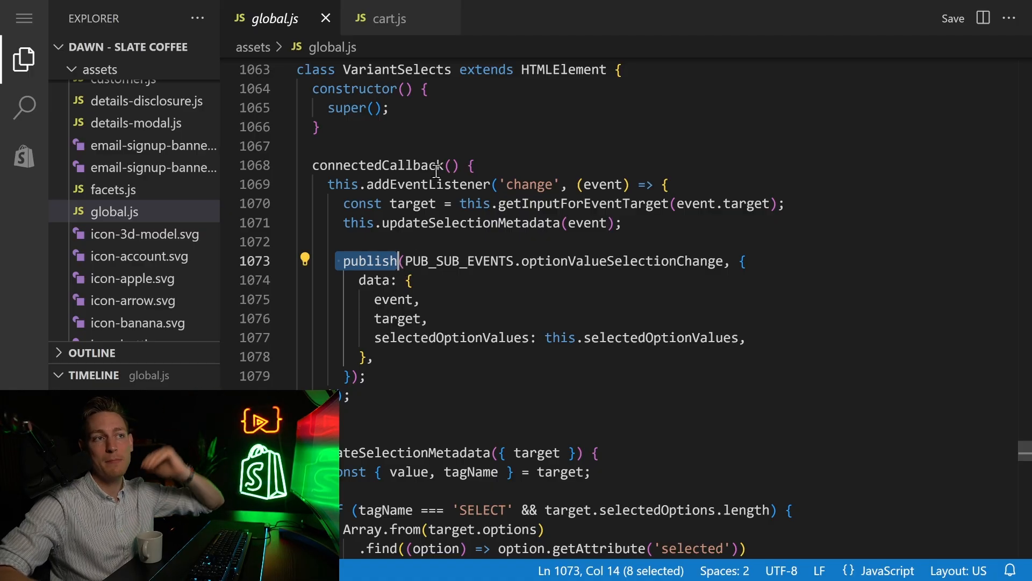
left_click(387, 18)
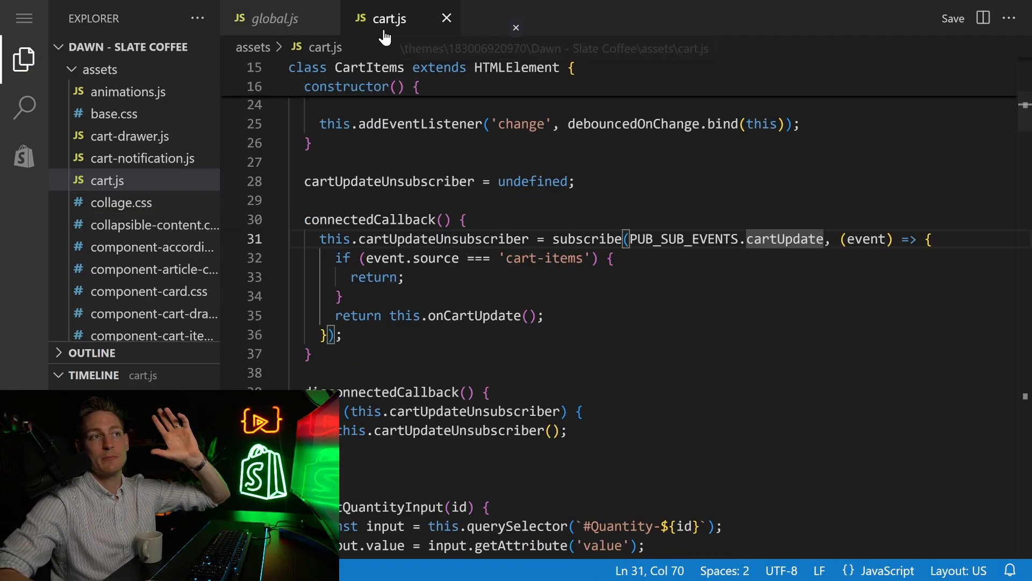
scroll(517, 307, "up", 1)
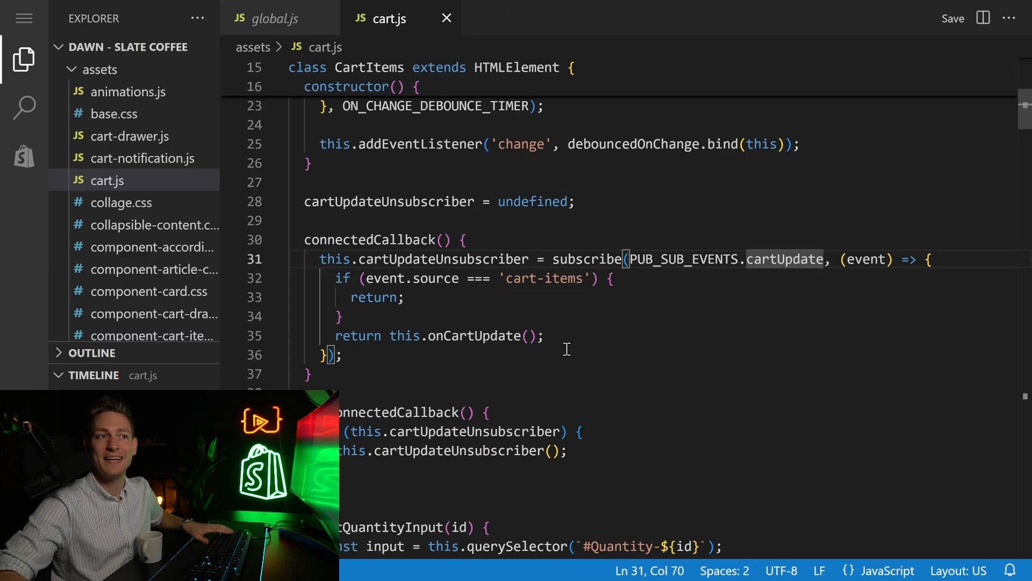
Highlight the subscribe(PUB_SUB_EVENTS.cartUpdate) call in cart.js's connectedCallback.
left_click_drag(549, 259, 822, 259)
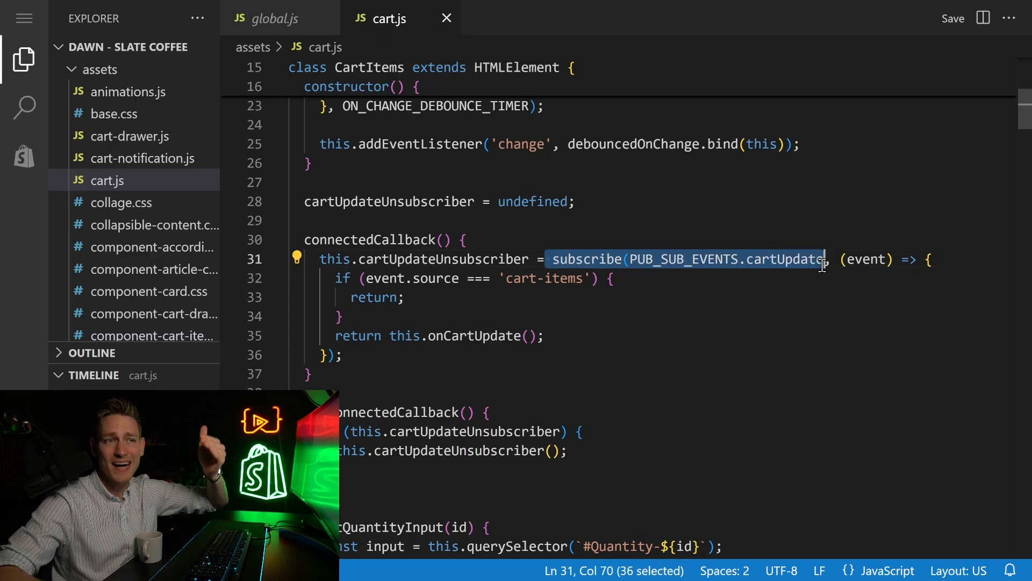
left_click(720, 301)
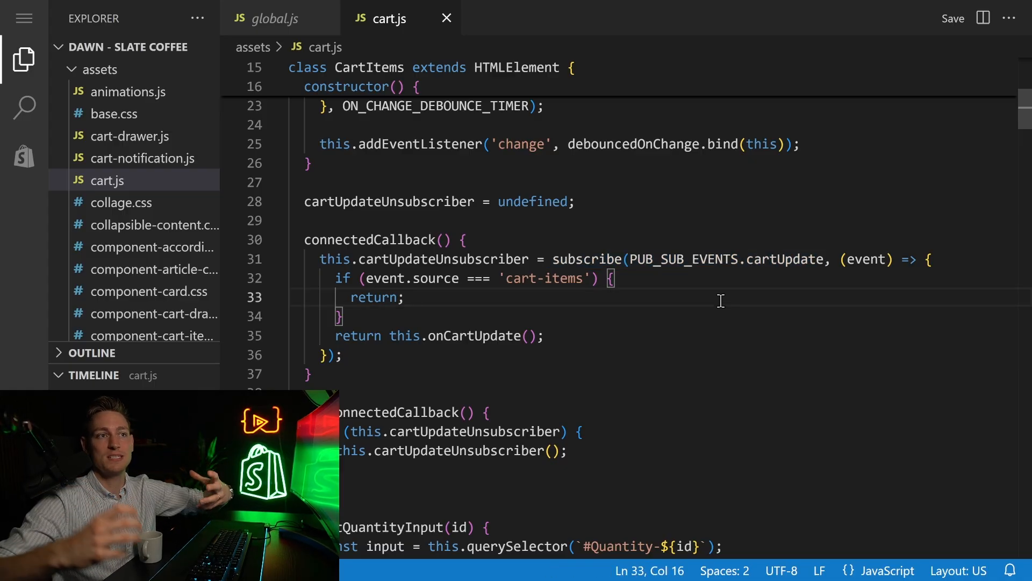
left_click_drag(552, 259, 824, 259)
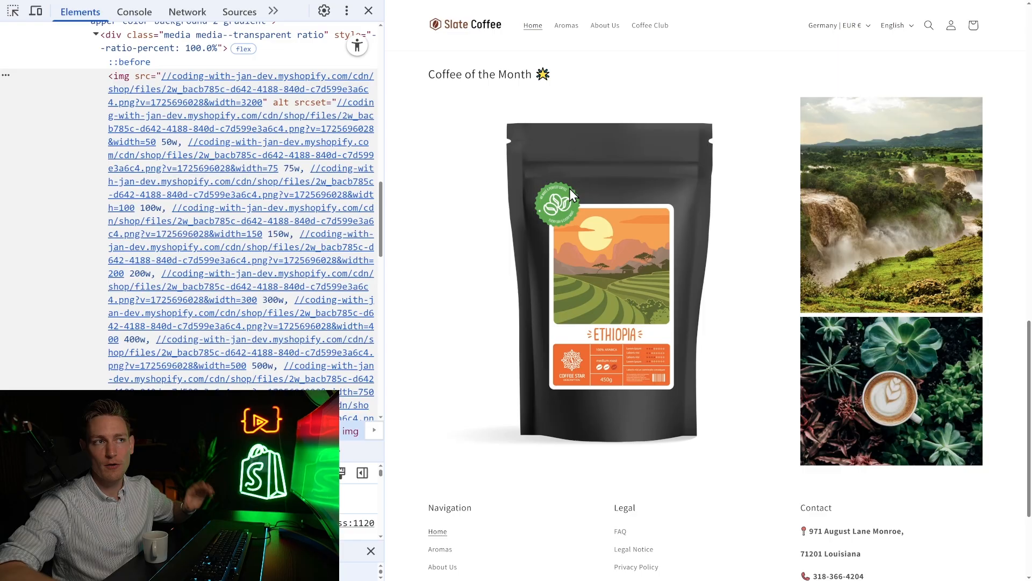
Inspect the coffee bag image and store its img element as a global variable in DevTools.
right_click(619, 219)
left_click(656, 337)
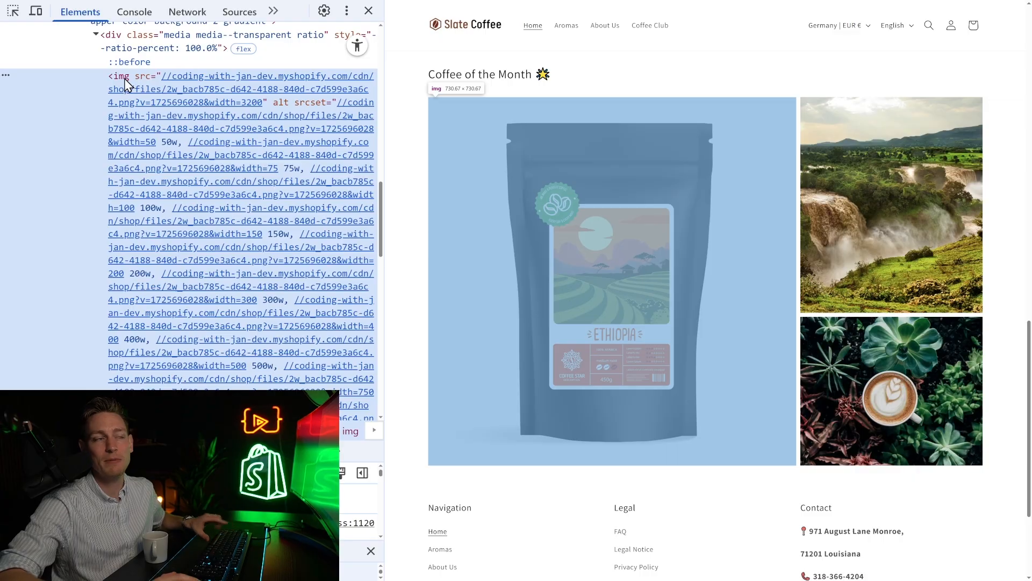
right_click(135, 77)
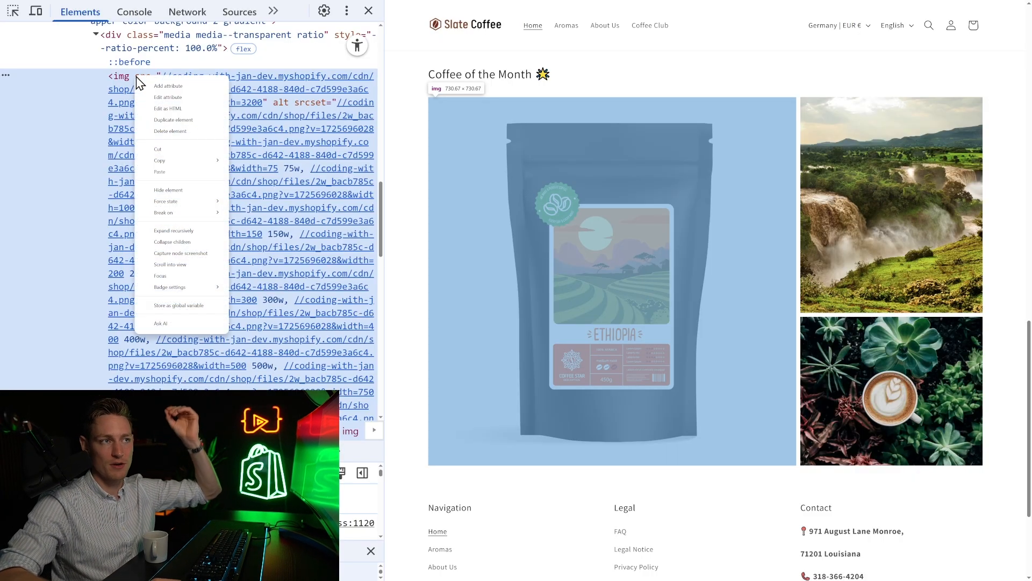
left_click(190, 307)
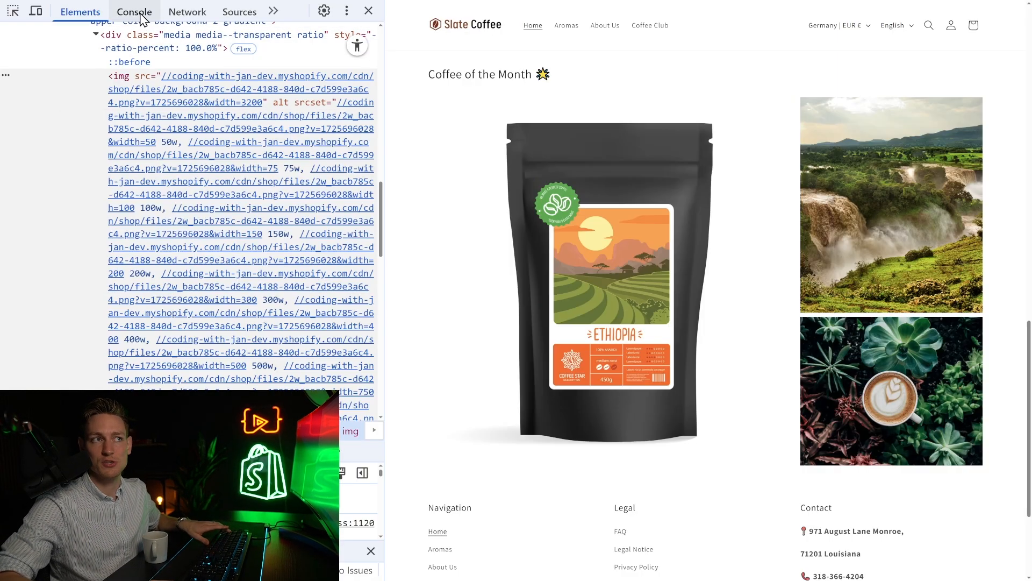
Enter temp1.addEventListener('click',()=>console.log("I was clicked")) in the Console.
left_click(144, 19)
type("te")
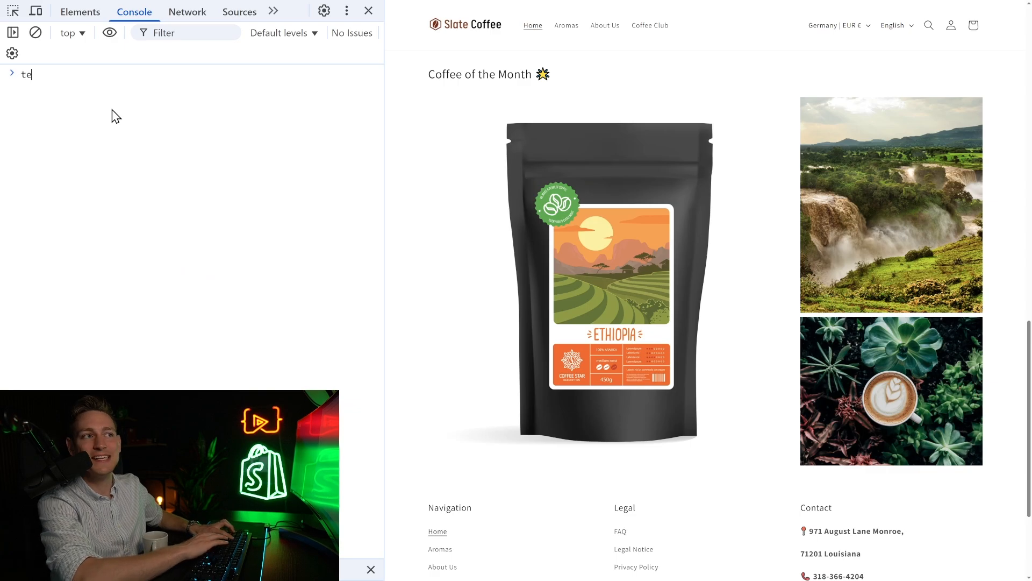
type("mp1")
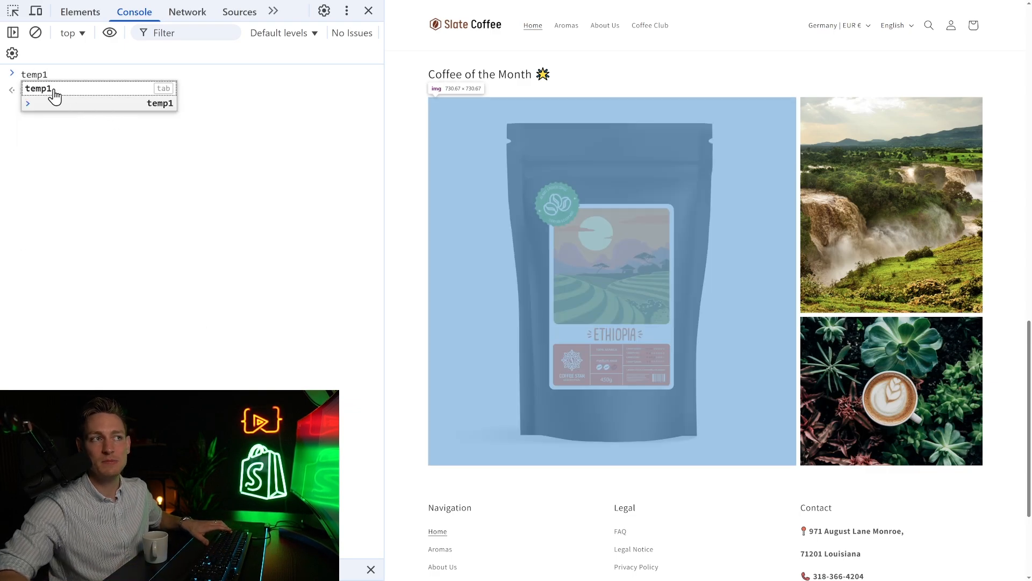
left_click(54, 94)
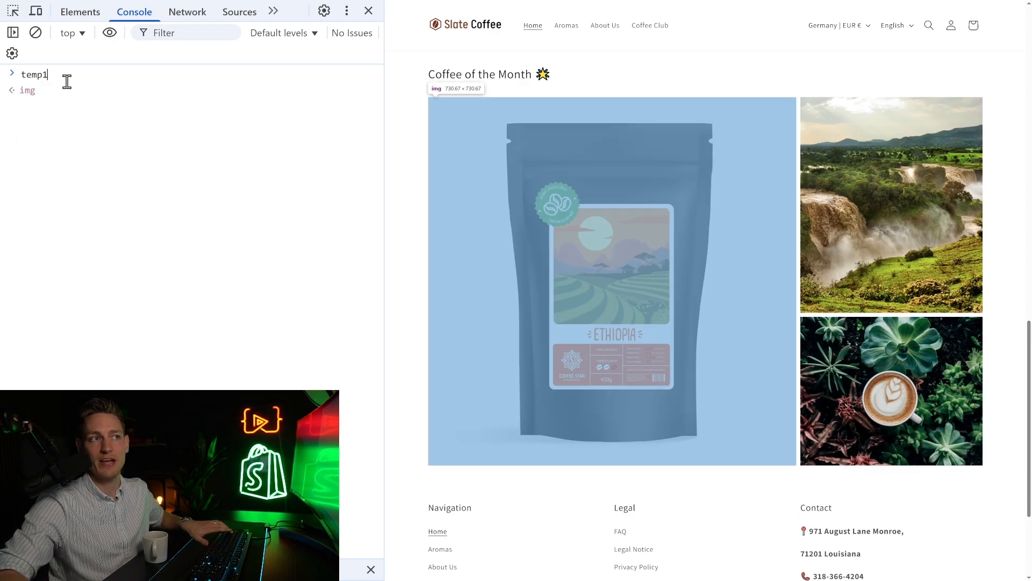
type(".")
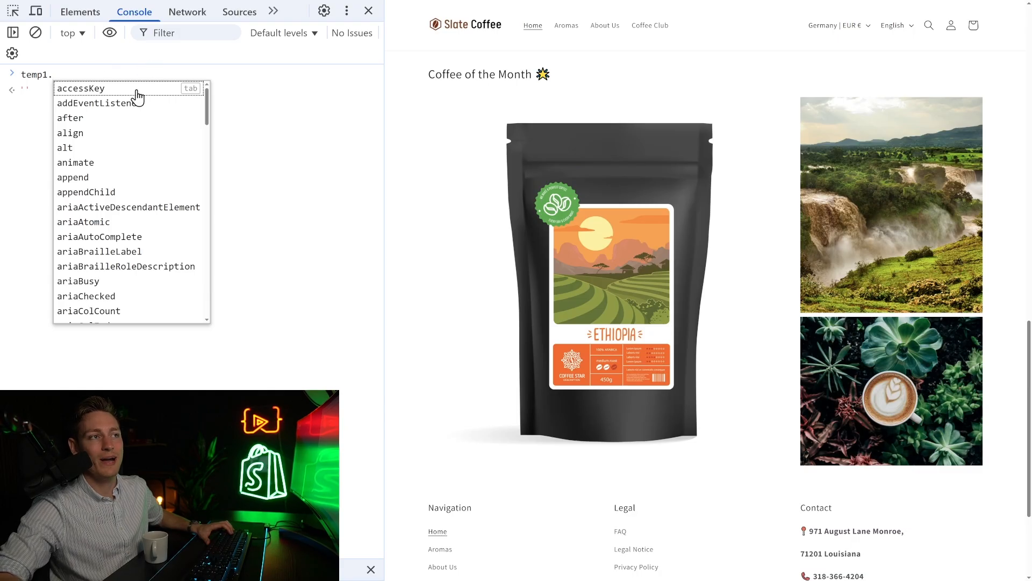
left_click(128, 105)
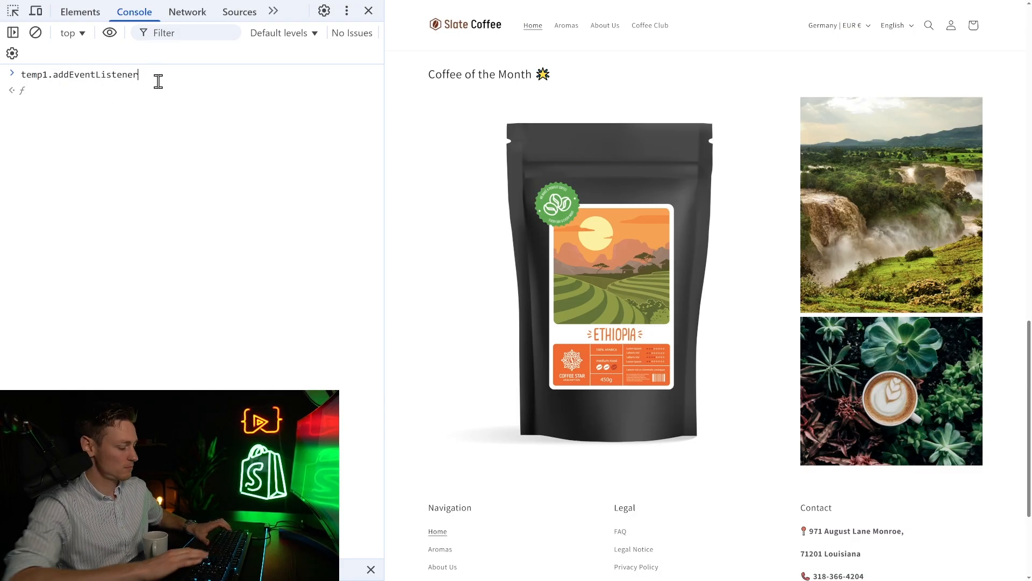
type("(")
key("ctrl+plus")
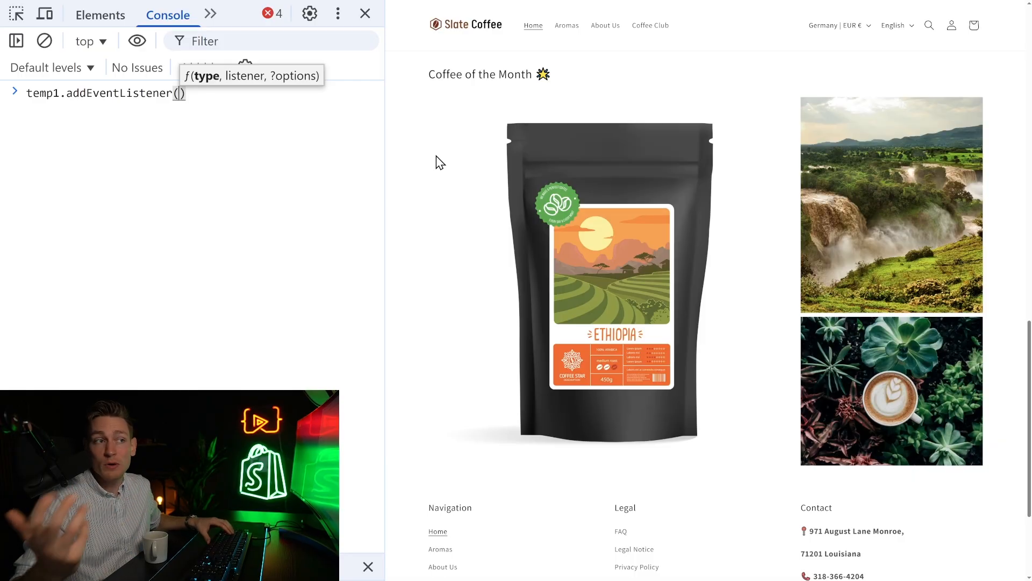
type("'click")
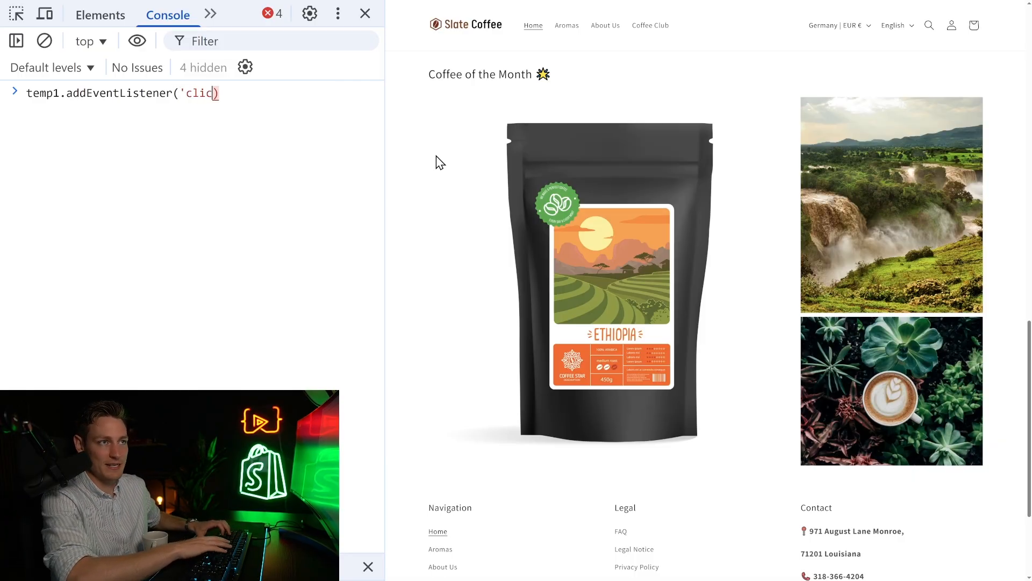
type("',")
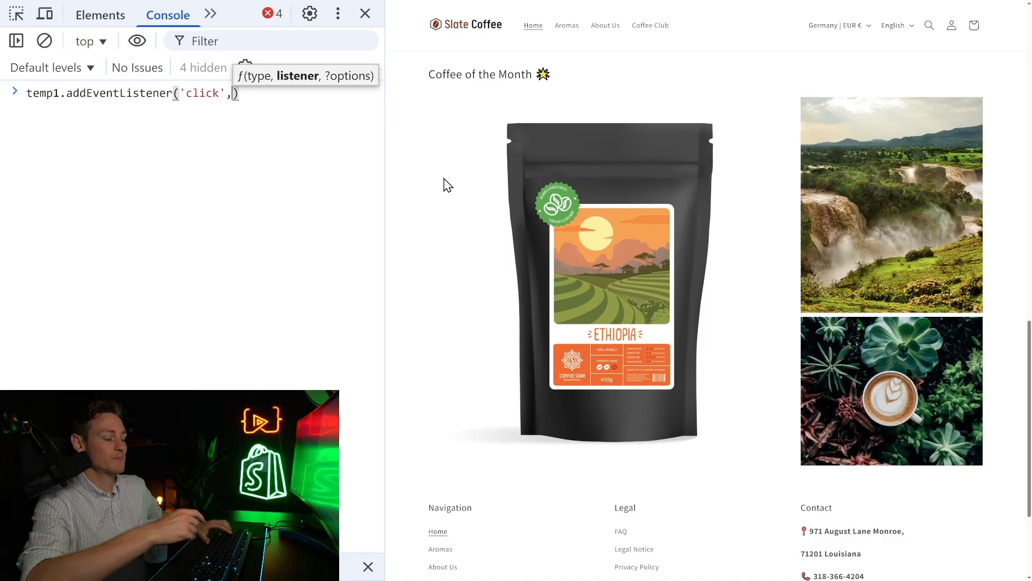
type("()=>")
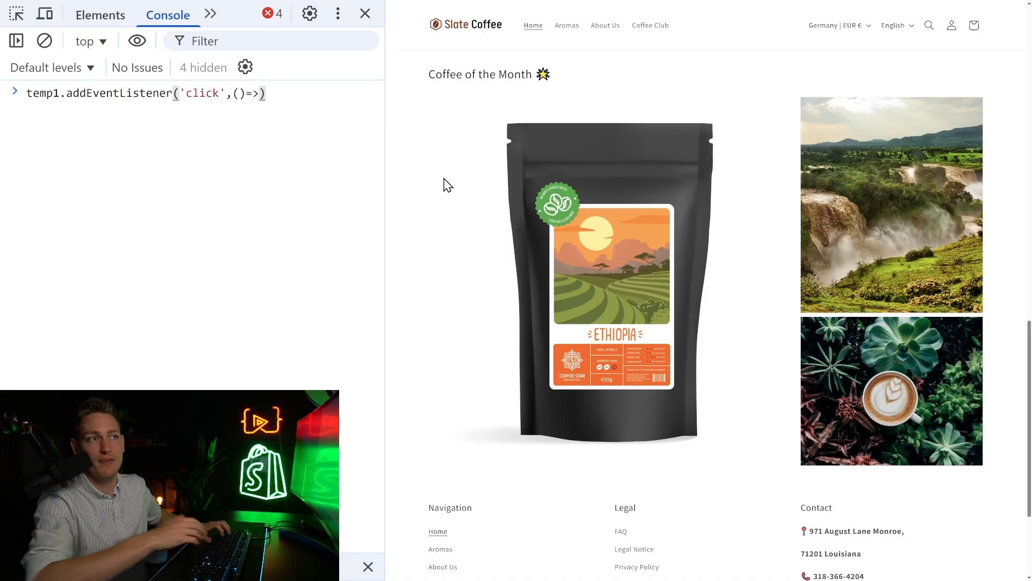
type("co")
key("BackSpace")
key("BackSpace")
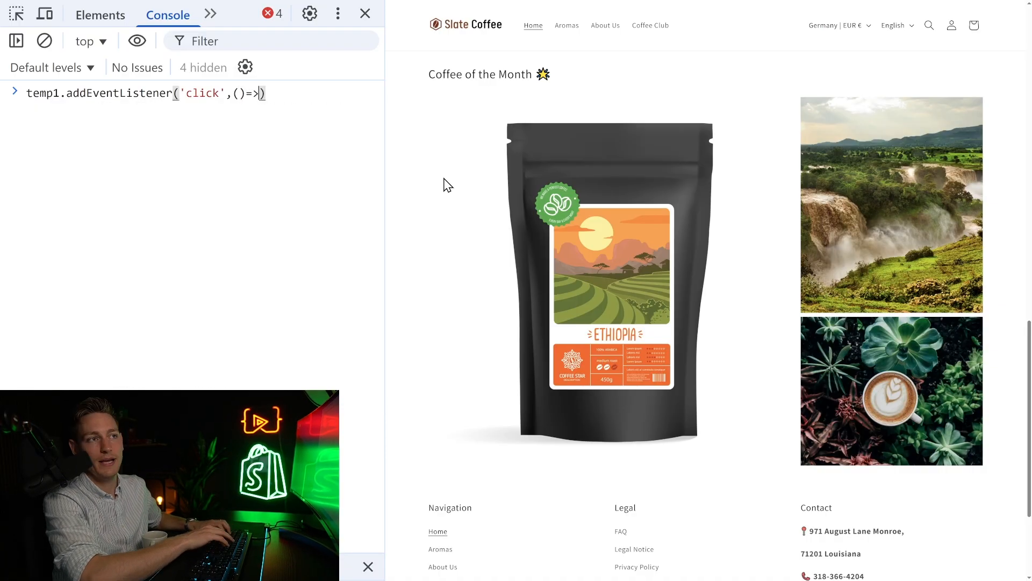
type("console.log(\"")
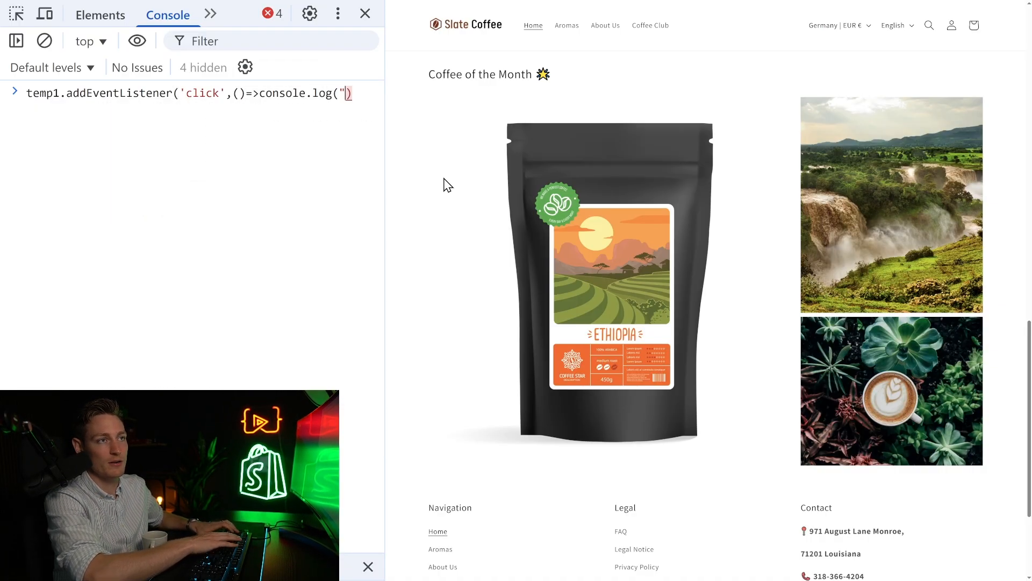
type("I was cl")
type("icked")
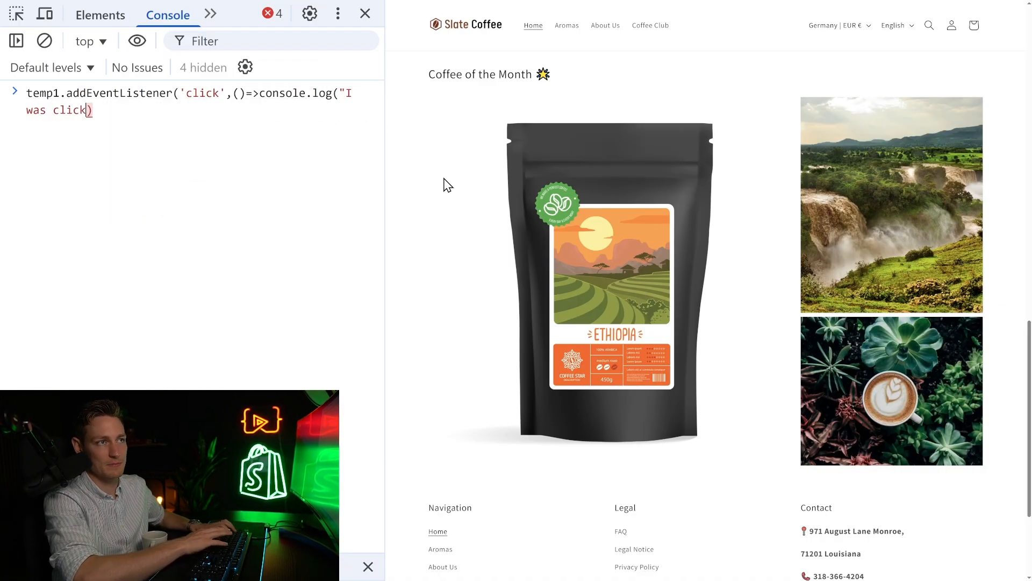
type("\")")
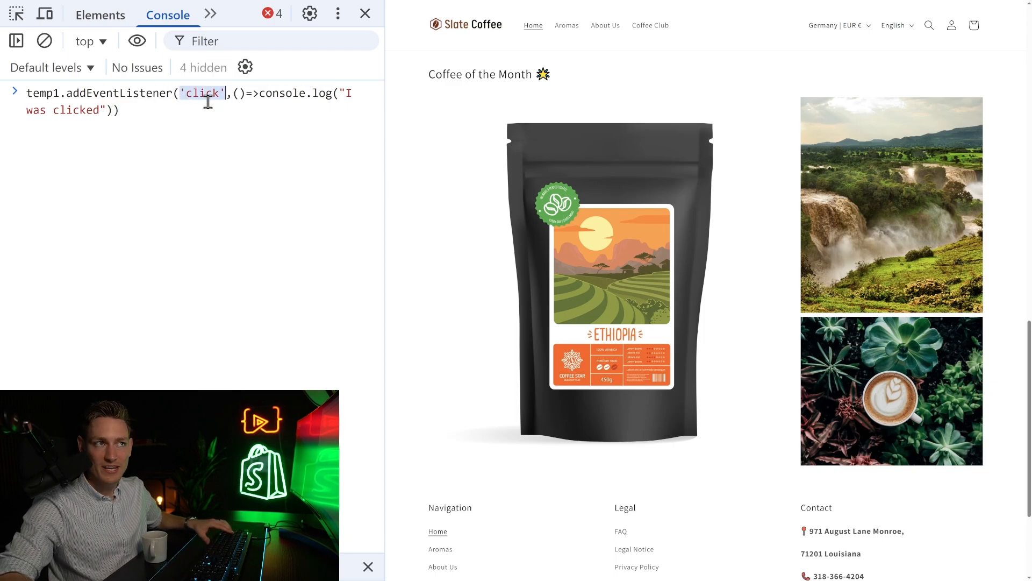
left_click_drag(234, 95, 133, 122)
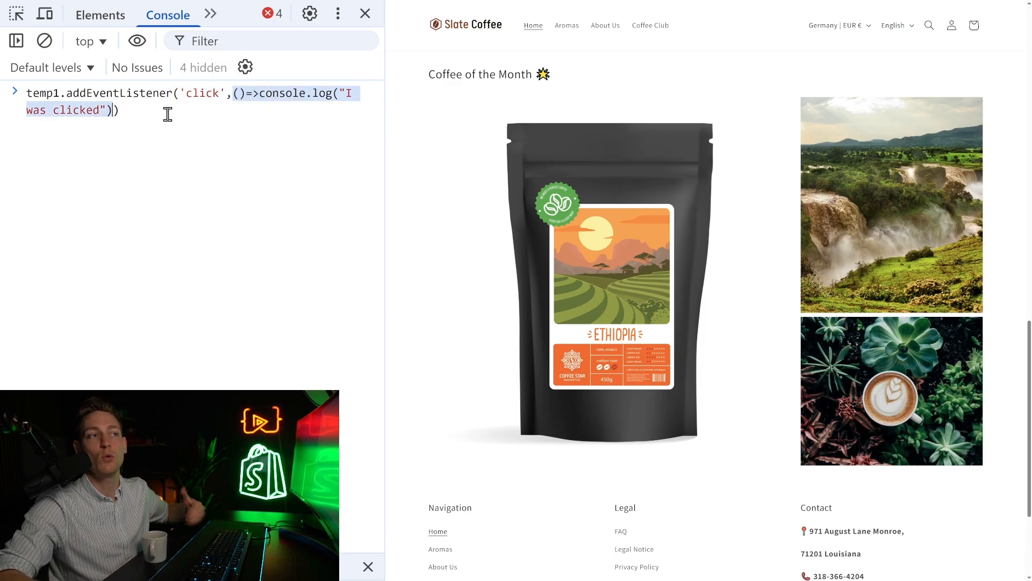
left_click(260, 118)
Run the listener command and click the coffee image repeatedly so "I was clicked" logs 12 times.
key("Return")
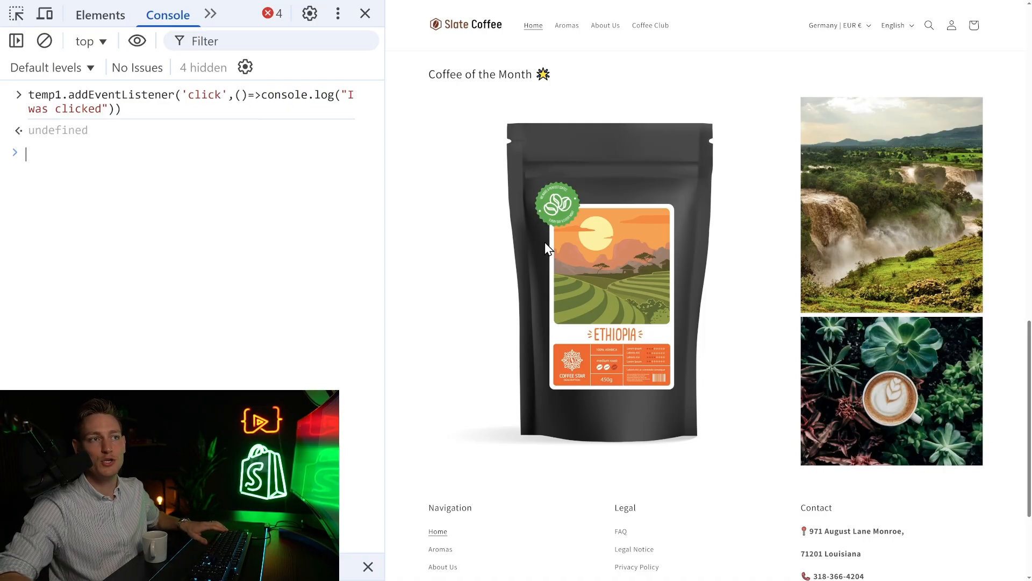
left_click(607, 248)
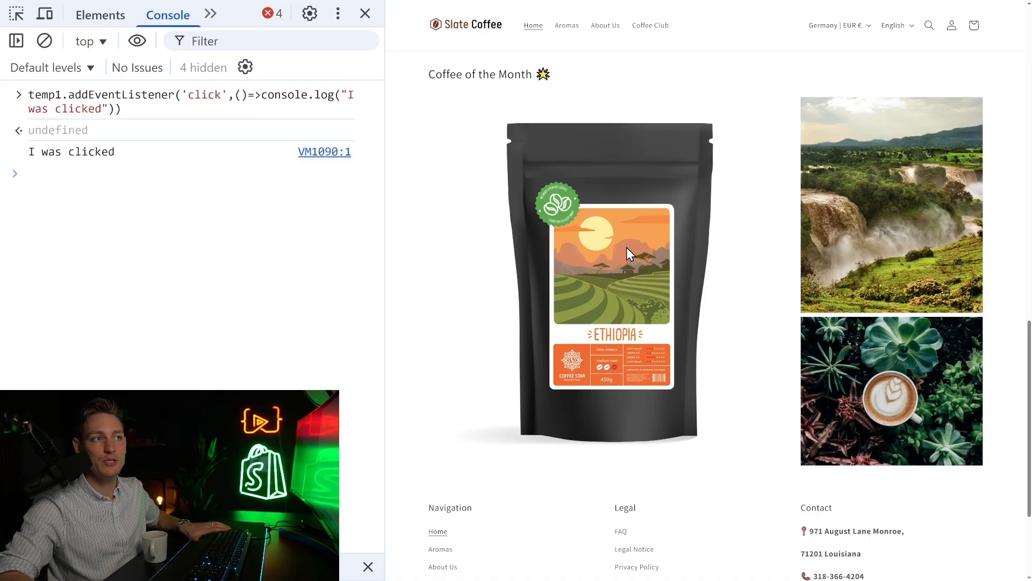
double_click(583, 241)
left_click(617, 253)
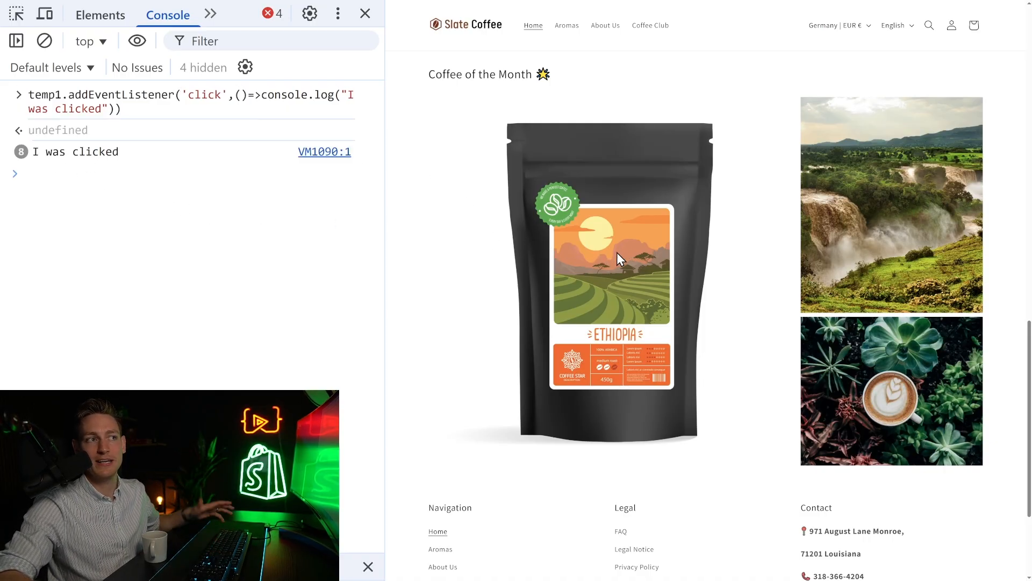
double_click(617, 252)
double_click(585, 237)
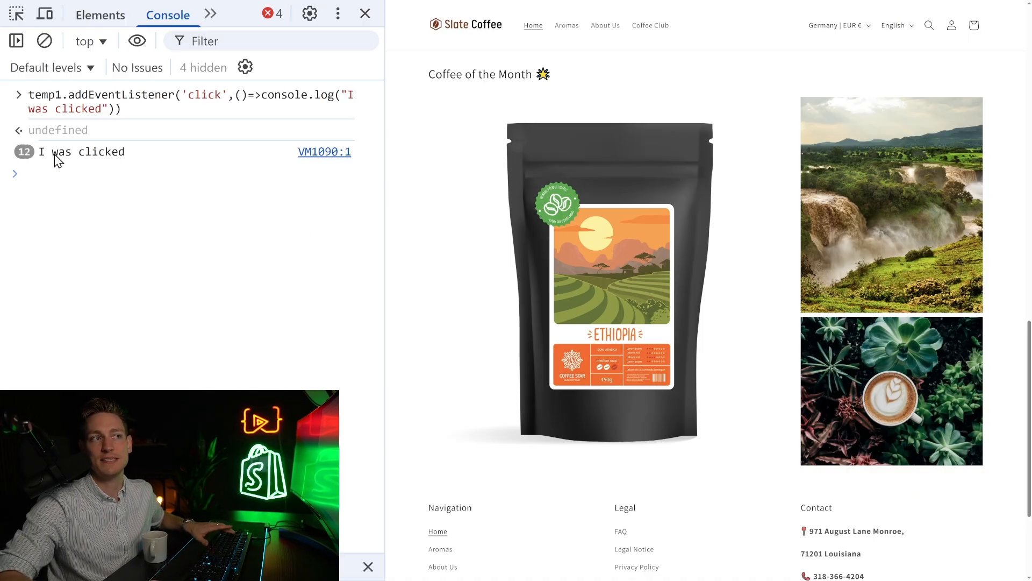
left_click(114, 167)
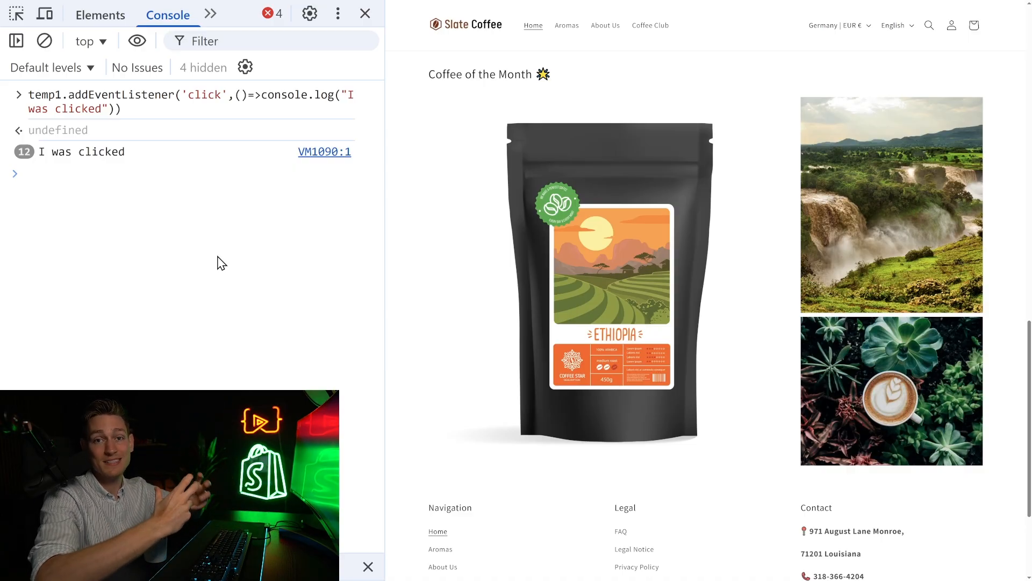
Recall the listener command, change its callback to (data)=>console.log(data), and run it.
key("Up")
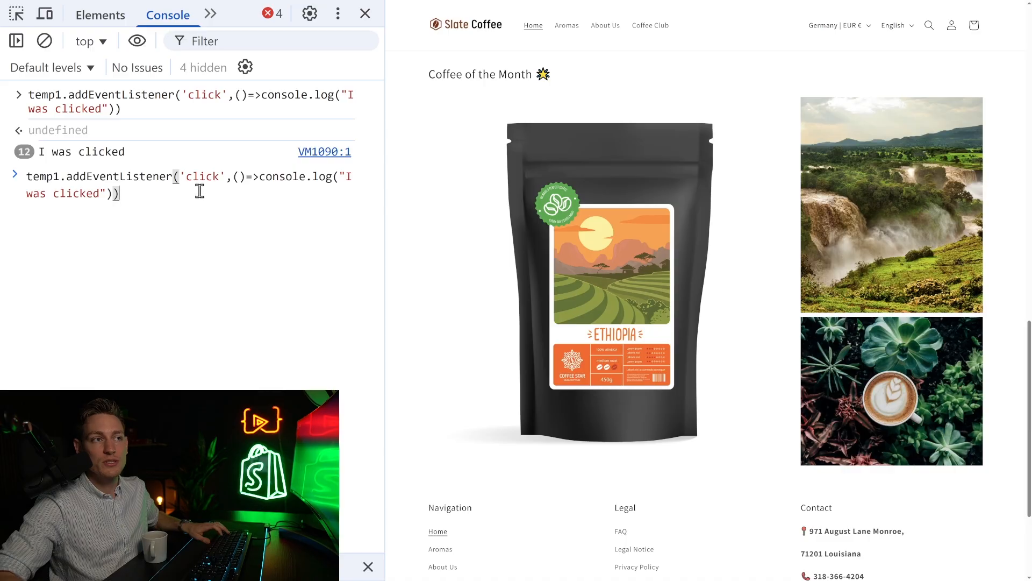
mouse_move(196, 191)
left_mouse_down()
mouse_move(237, 176)
mouse_move(330, 175)
left_mouse_up()
left_click(332, 196)
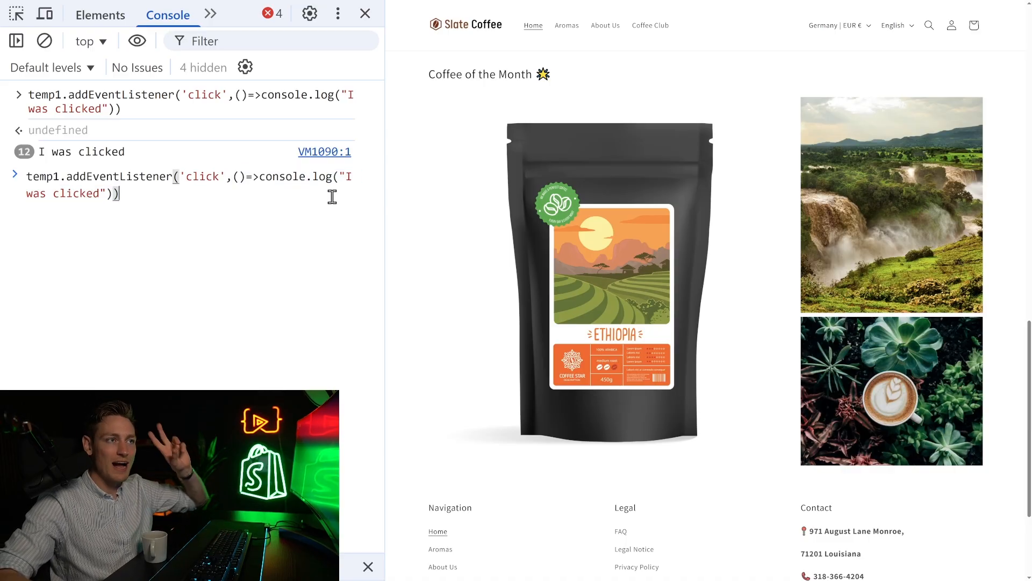
left_click(233, 178)
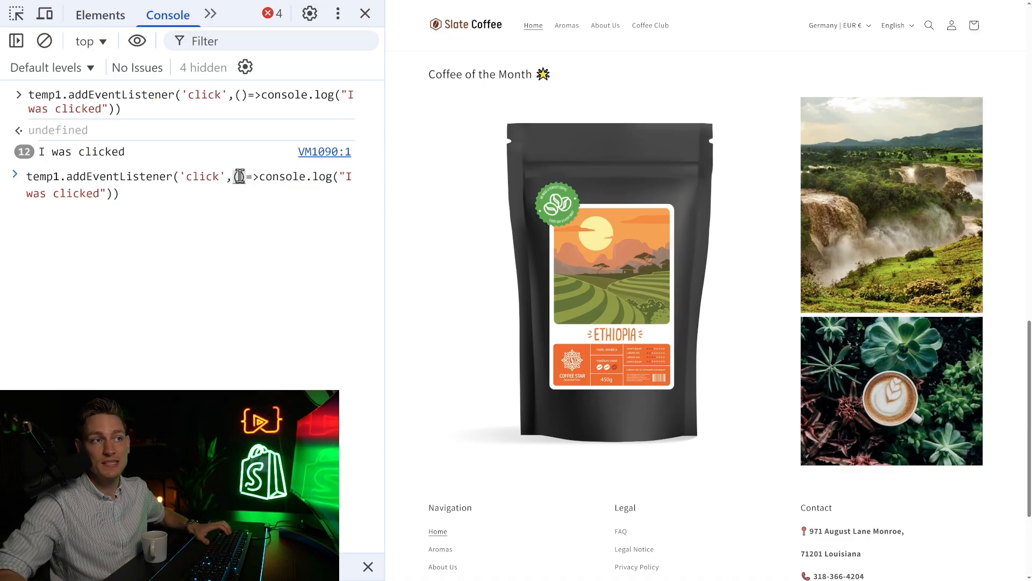
type("data")
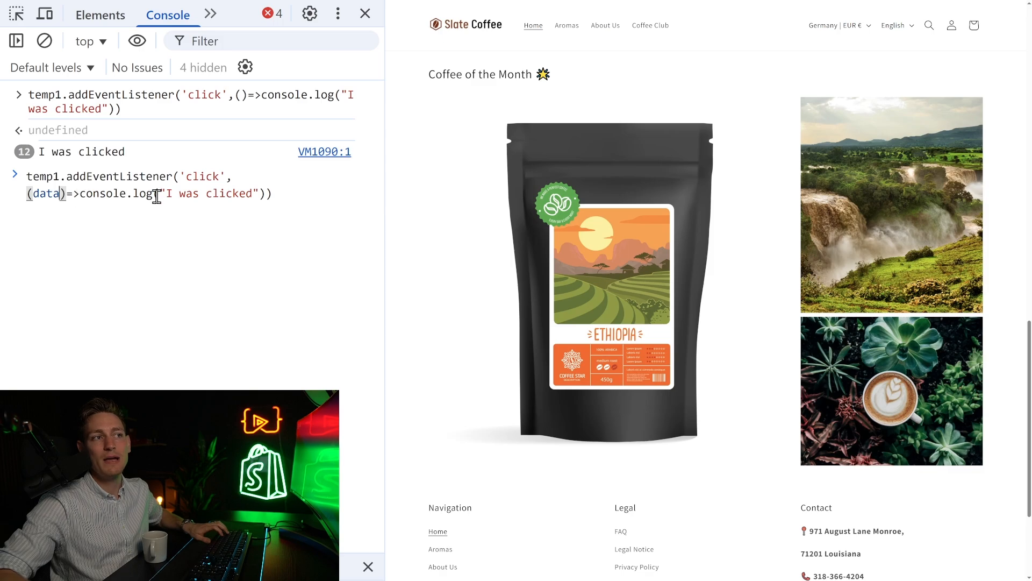
left_click_drag(159, 194, 252, 193)
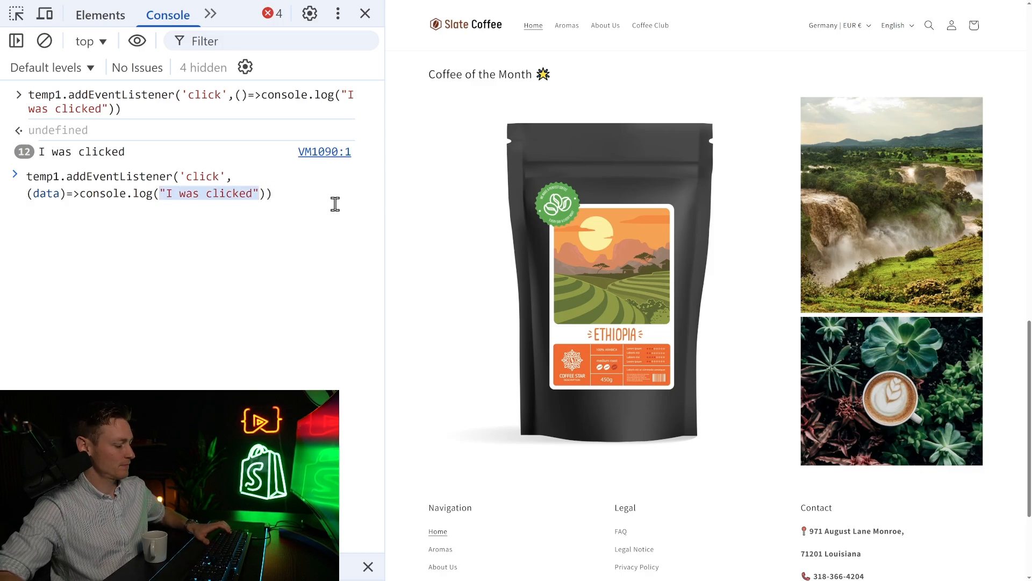
type("data")
key("Escape")
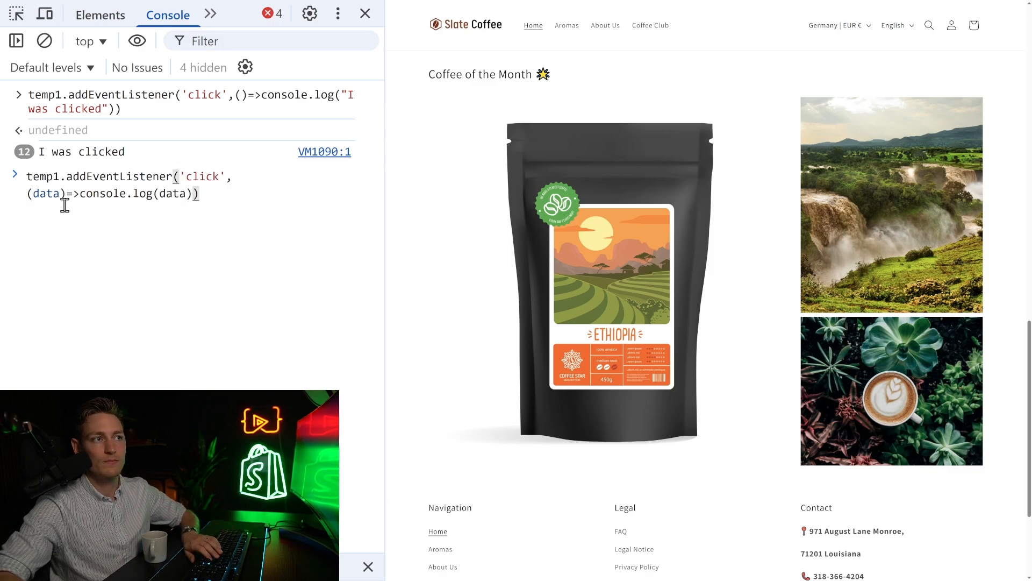
key("Return")
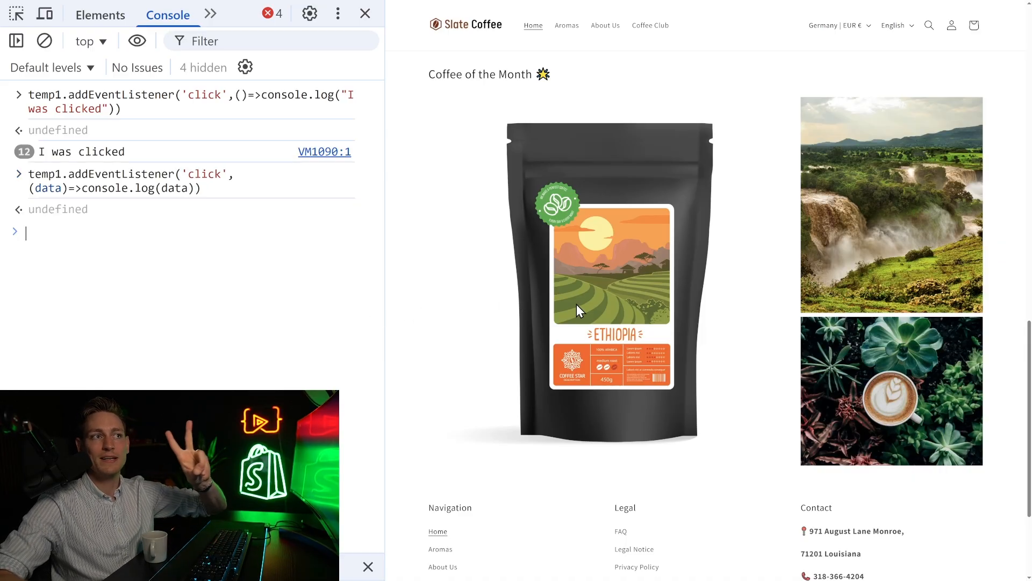
Click the coffee image to fire both listeners and expand the logged PointerEvent's properties.
mouse_move(121, 110)
left_mouse_down()
mouse_move(176, 95)
mouse_move(287, 95)
left_mouse_up()
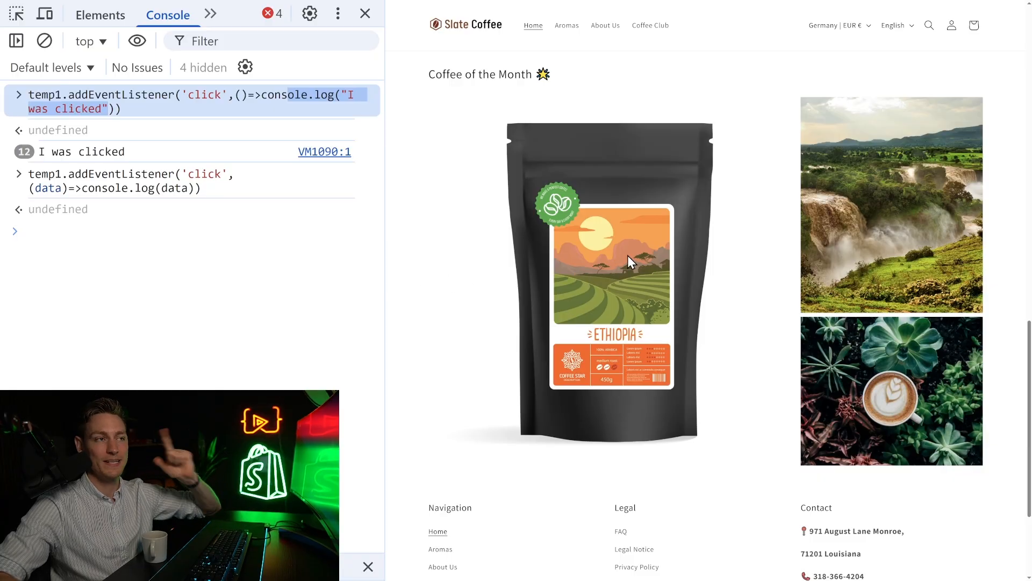
left_click(607, 285)
left_click_drag(29, 230, 145, 234)
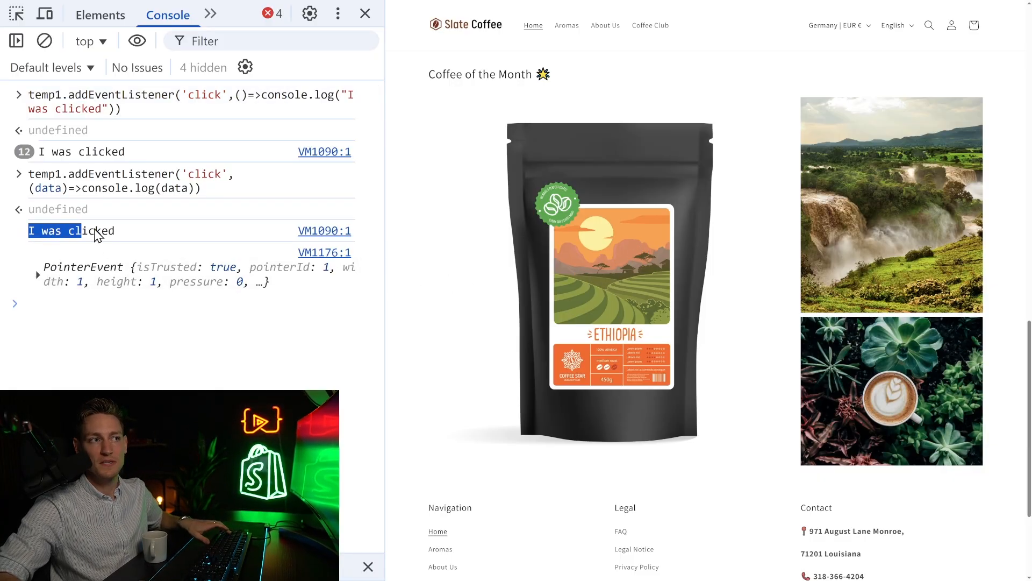
left_click_drag(24, 264, 303, 289)
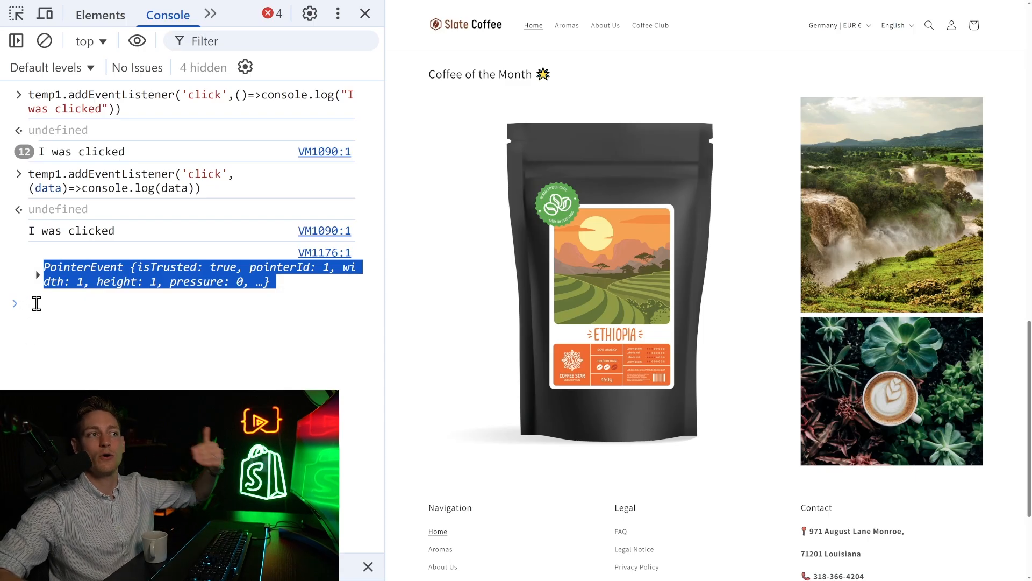
left_click(36, 273)
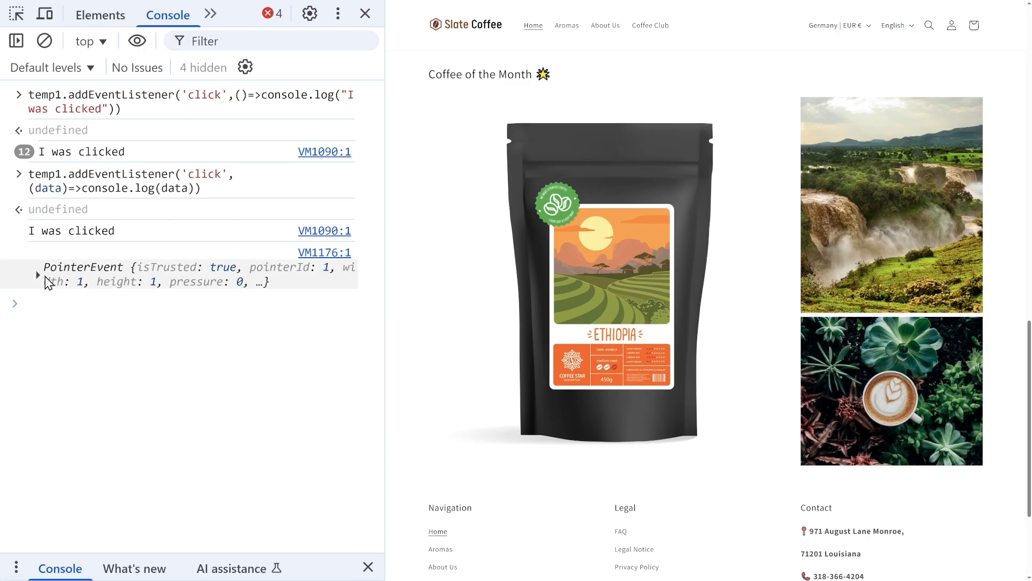
left_click(39, 274)
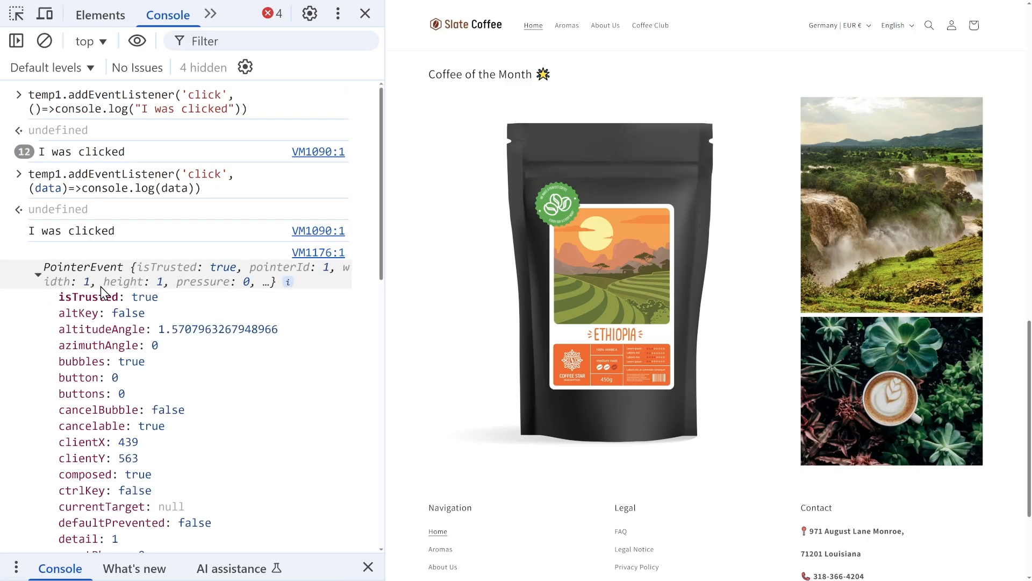
scroll(145, 320, "down", 2)
scroll(146, 320, "down", 2)
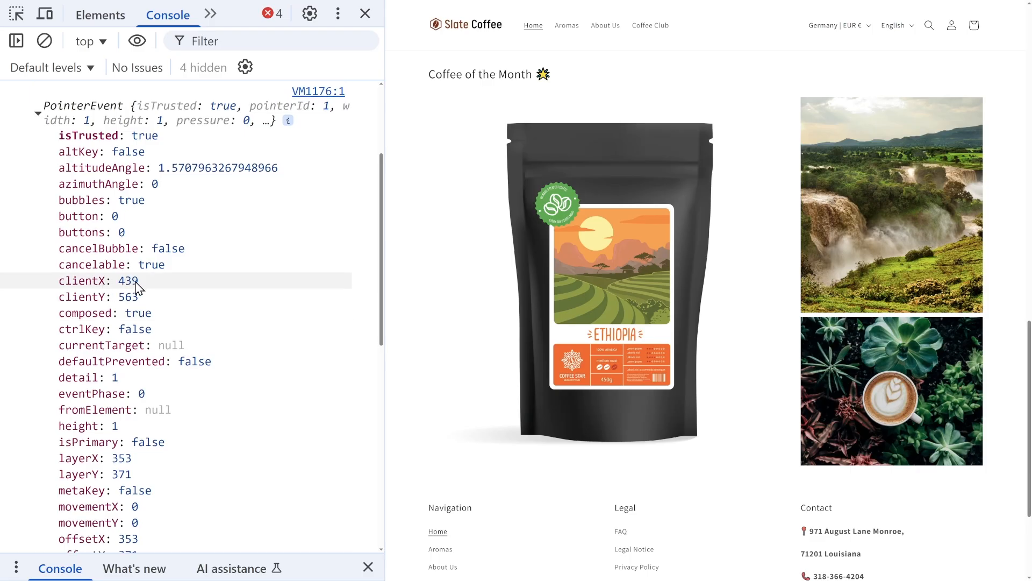
scroll(136, 286, "down", 1)
scroll(121, 296, "down", 10)
scroll(127, 323, "down", 2)
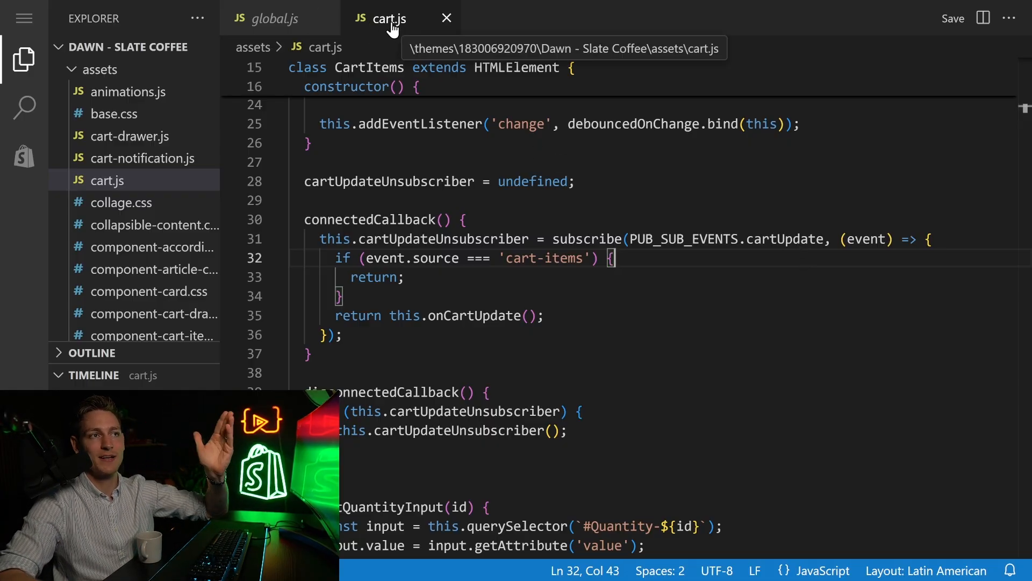
left_click_drag(552, 239, 829, 247)
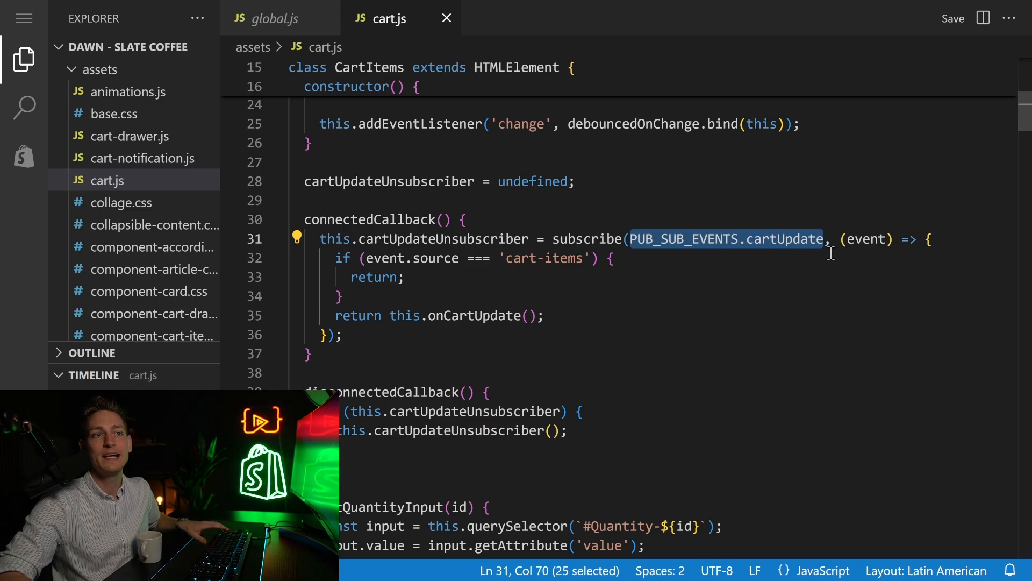
mouse_move(837, 240)
left_mouse_down()
mouse_move(910, 250)
mouse_move(670, 323)
mouse_move(681, 336)
left_mouse_up()
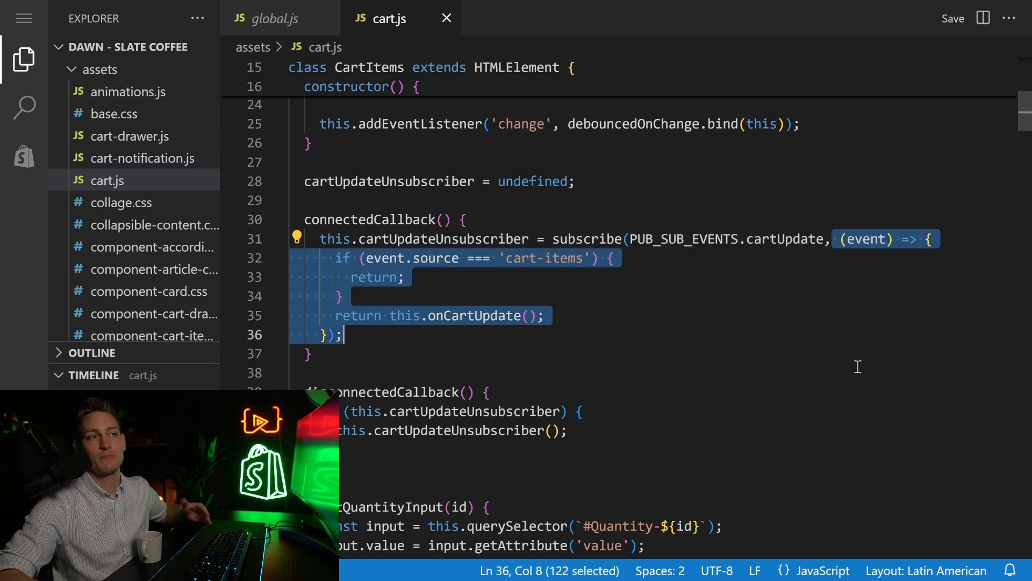
left_click(703, 320)
left_click_drag(336, 259, 604, 291)
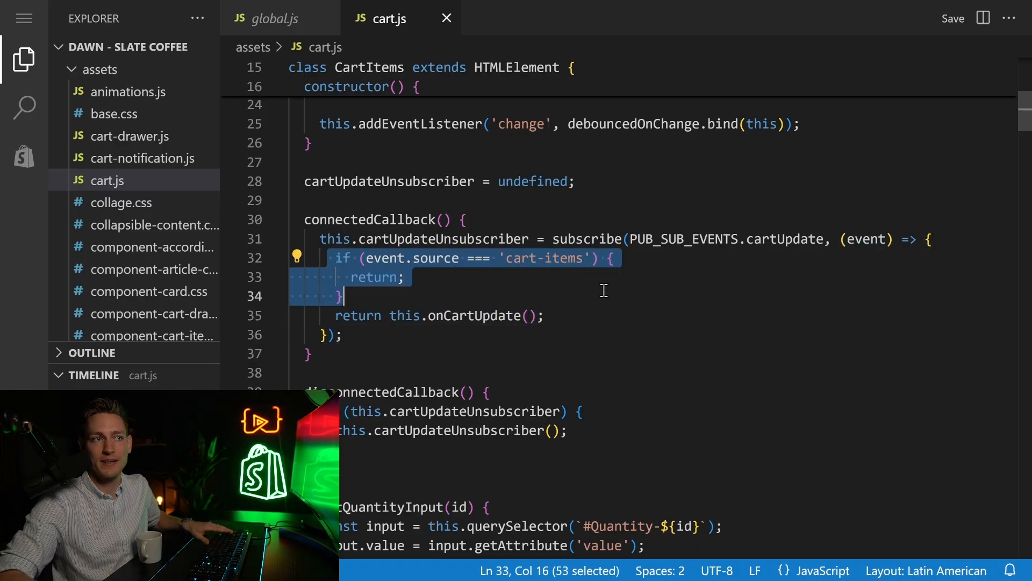
mouse_move(332, 320)
left_mouse_down()
mouse_move(547, 315)
mouse_move(390, 319)
left_mouse_up()
left_click(580, 321)
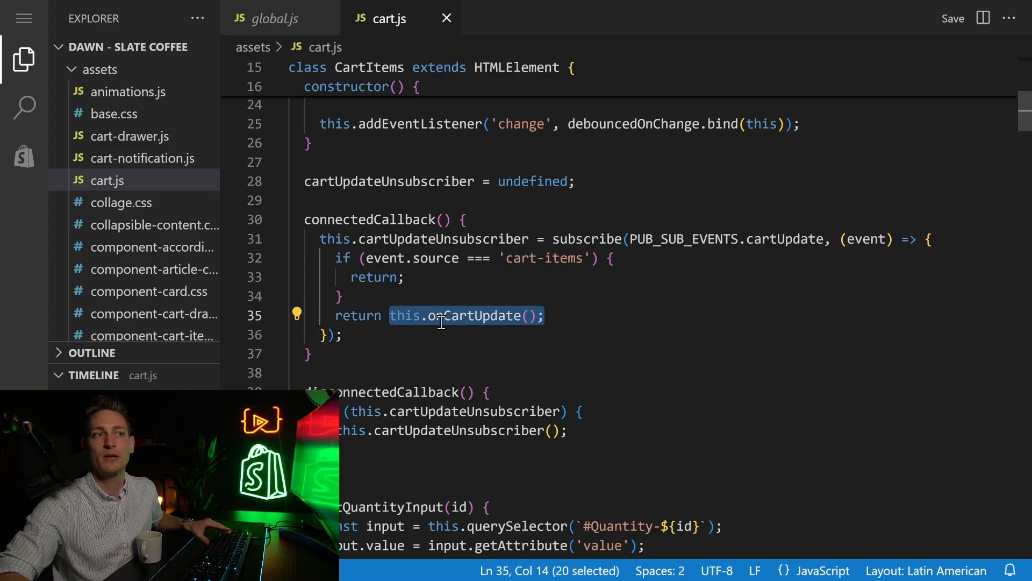
mouse_move(926, 239)
left_mouse_down()
mouse_move(935, 263)
mouse_move(921, 334)
left_mouse_up()
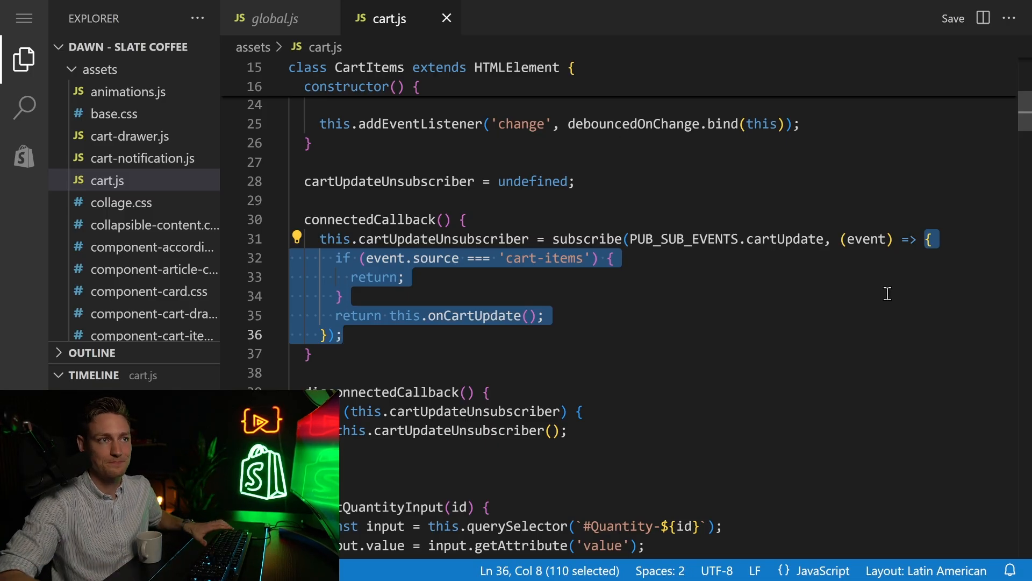
left_click(887, 309)
left_click(266, 19)
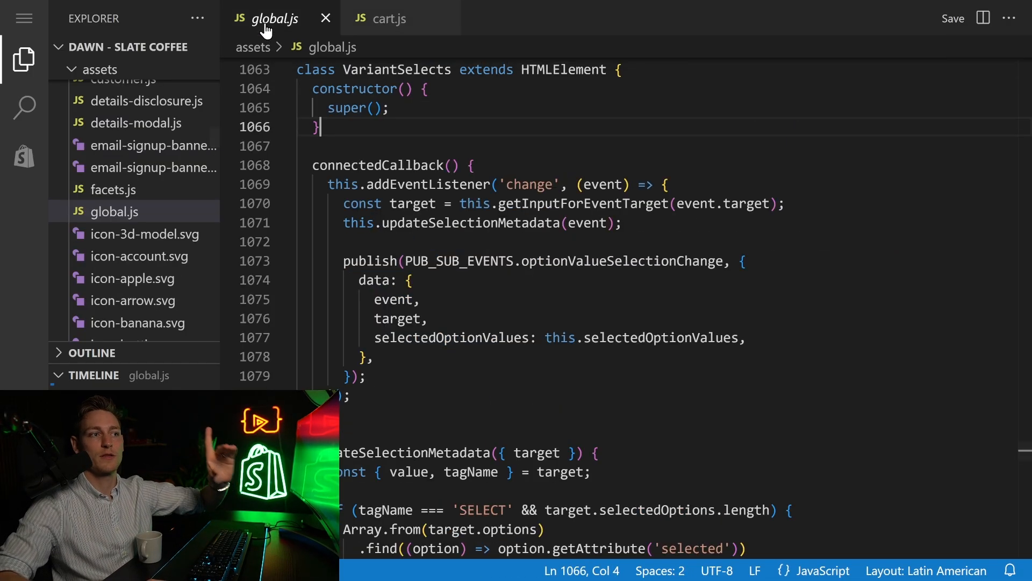
scroll(316, 140, "up", 2)
mouse_move(316, 136)
left_mouse_down()
mouse_move(353, 150)
mouse_move(653, 152)
left_mouse_up()
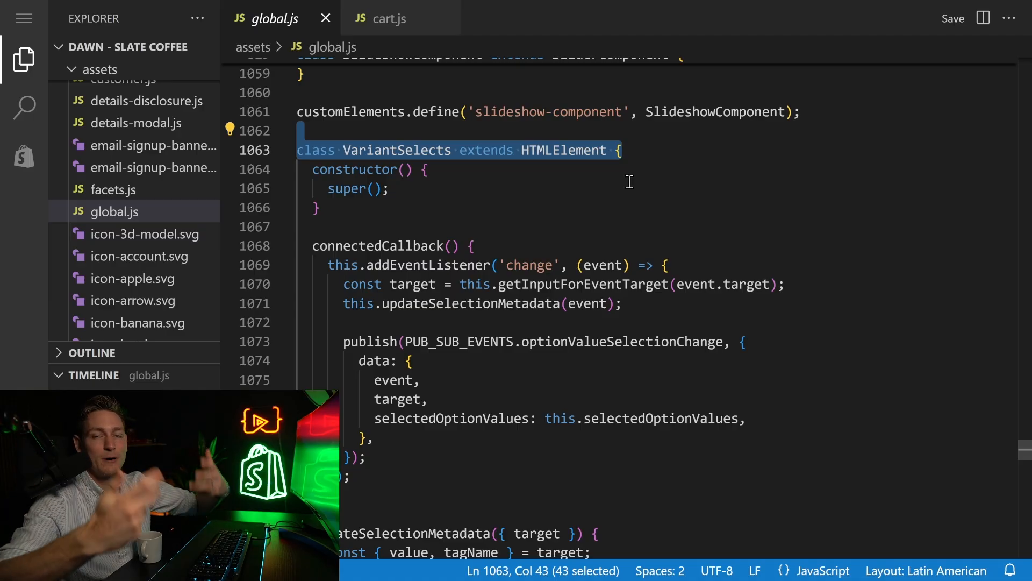
scroll(629, 181, "down", 3)
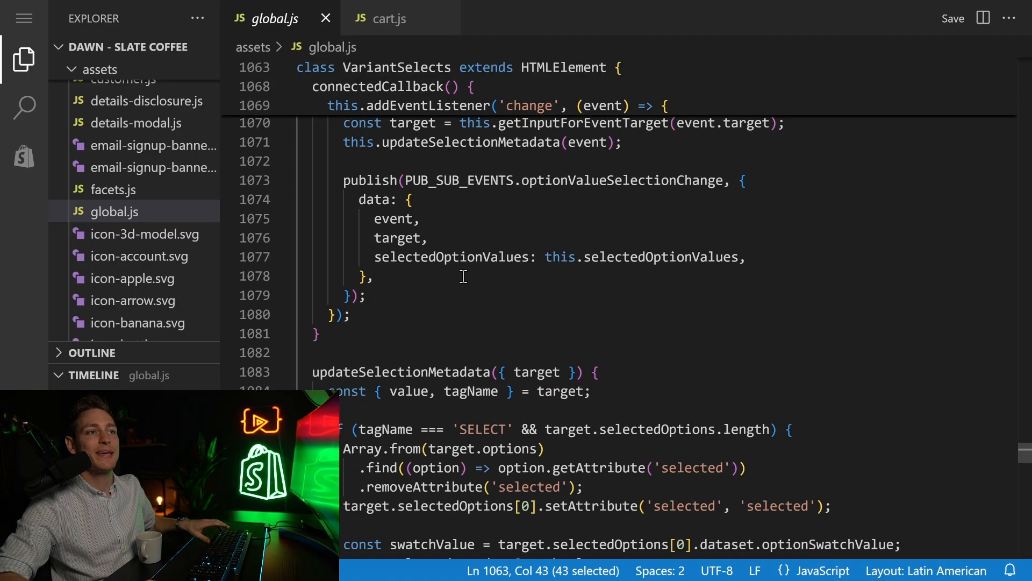
left_click_drag(335, 181, 730, 184)
left_click(427, 200)
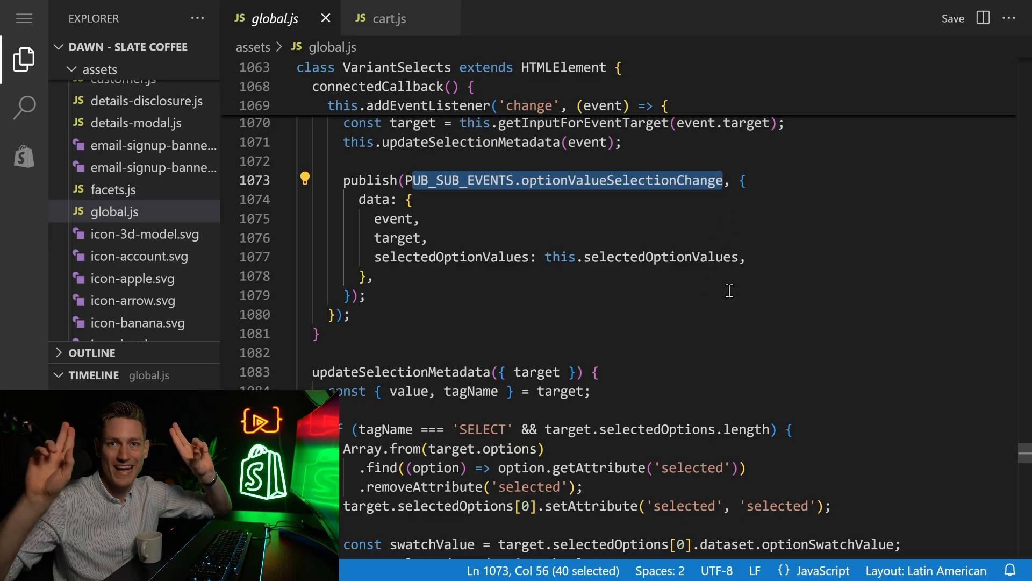
left_click(595, 197)
mouse_move(565, 161)
left_mouse_down()
mouse_move(732, 180)
mouse_move(769, 295)
left_mouse_up()
left_click(703, 202)
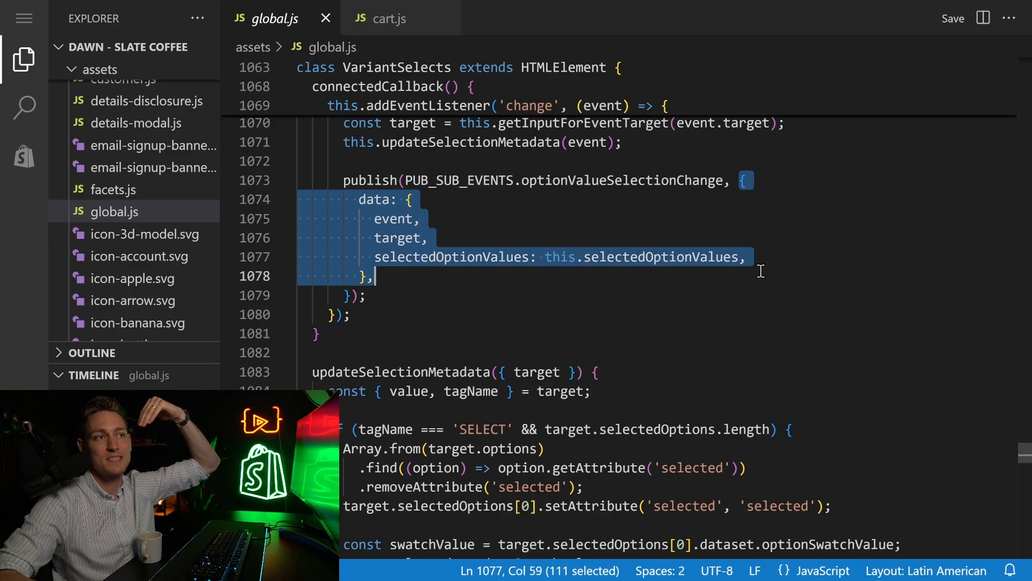
left_click(419, 220)
mouse_move(355, 225)
left_mouse_down()
mouse_move(480, 224)
mouse_move(449, 238)
left_mouse_up()
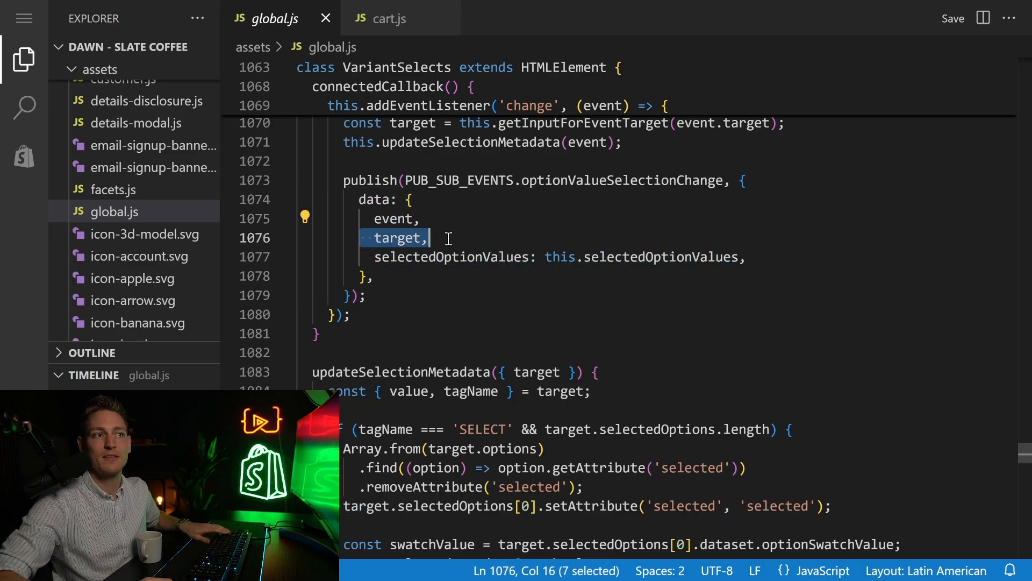
left_click_drag(360, 257, 751, 259)
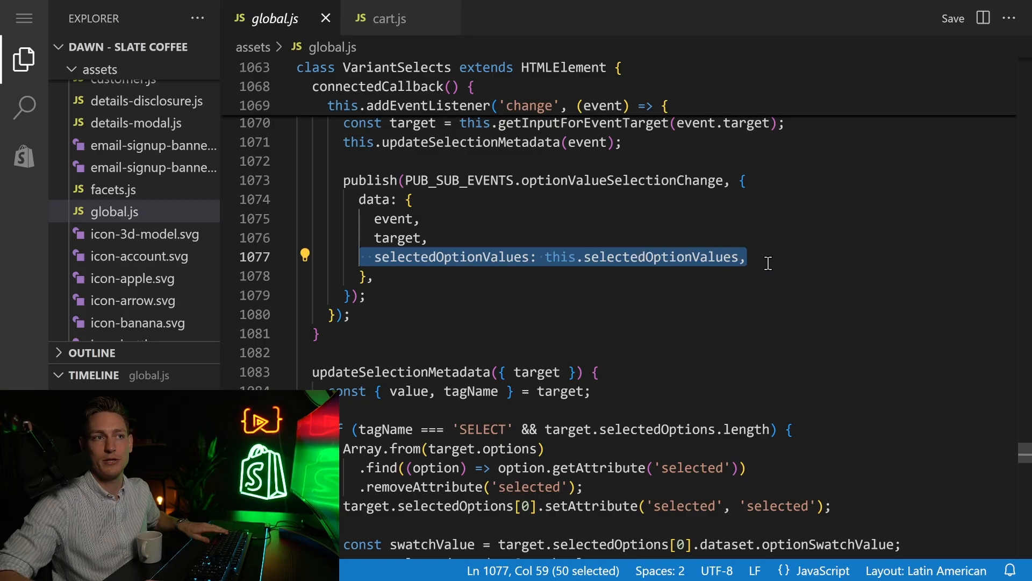
left_click(782, 266)
scroll(753, 215, "up", 1)
left_click(605, 250)
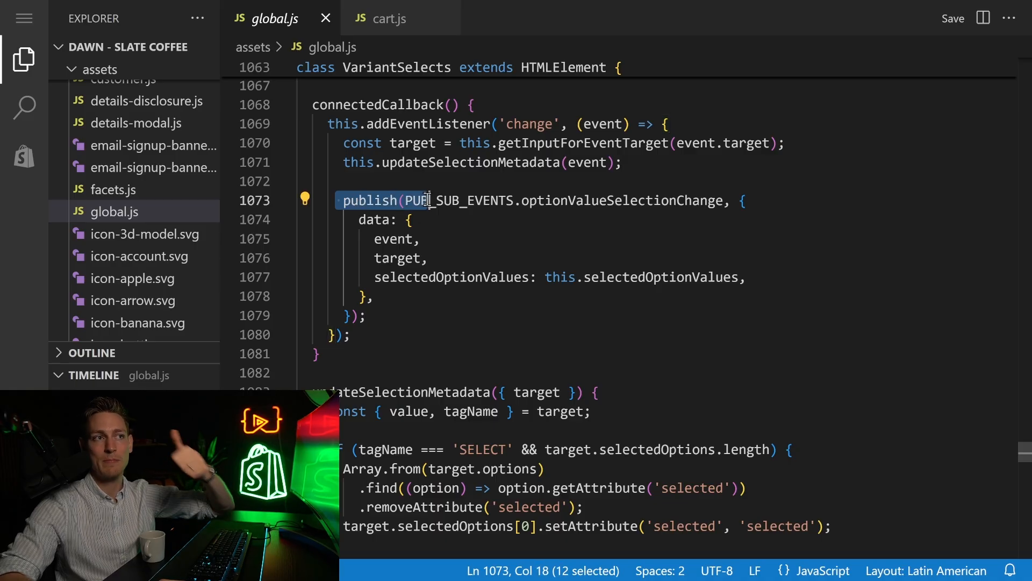
left_click_drag(346, 201, 723, 202)
key("Down")
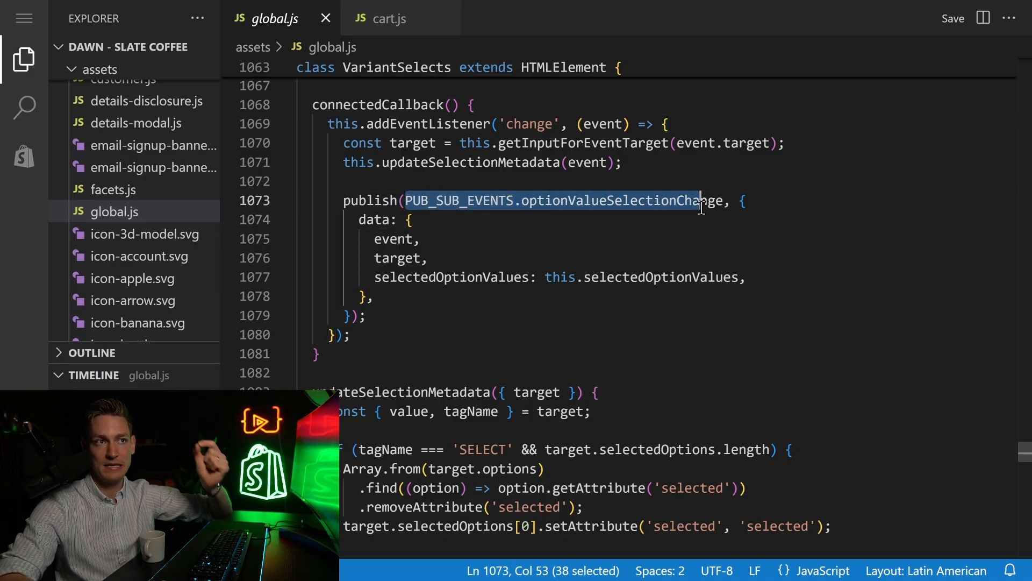
mouse_move(759, 307)
left_mouse_down()
mouse_move(710, 242)
mouse_move(312, 216)
left_mouse_up()
left_click(379, 19)
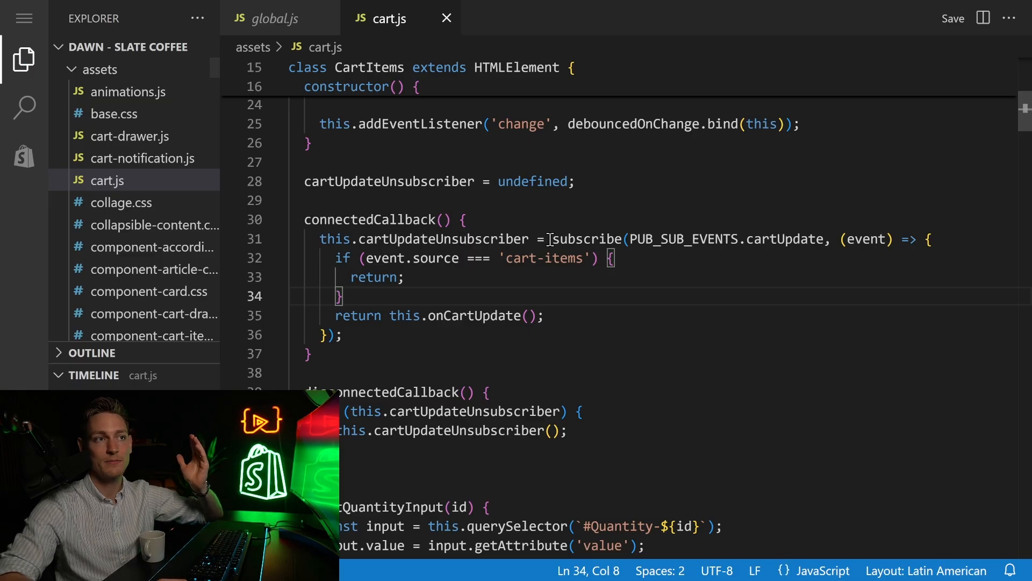
Highlight subscribe and the PUB_SUB_EVENTS constant in cart.js's cartUpdate subscription.
double_click(583, 239)
mouse_move(631, 239)
left_mouse_down()
mouse_move(816, 239)
mouse_move(881, 341)
left_mouse_up()
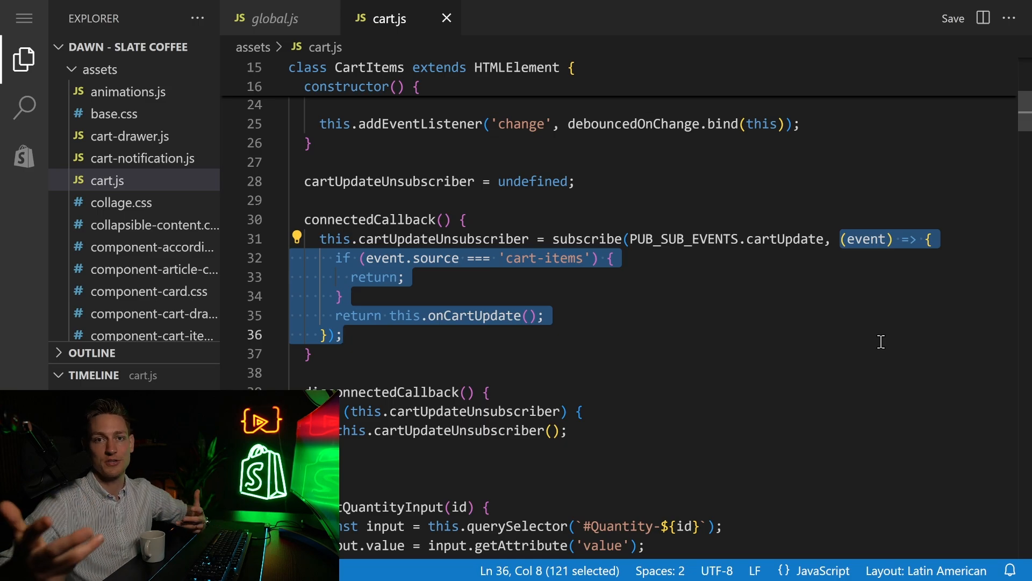
left_click(724, 258)
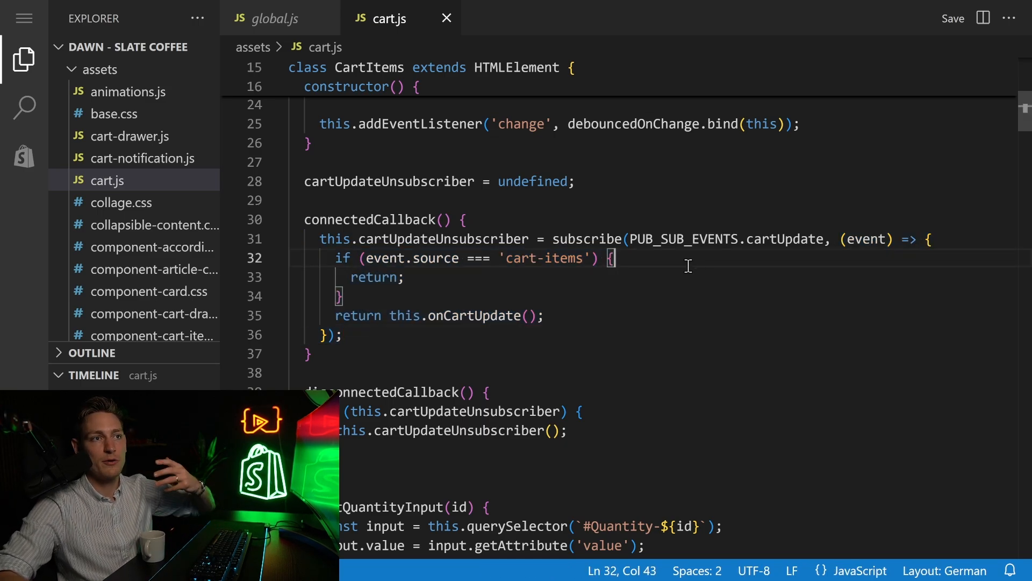
left_click_drag(739, 239, 631, 239)
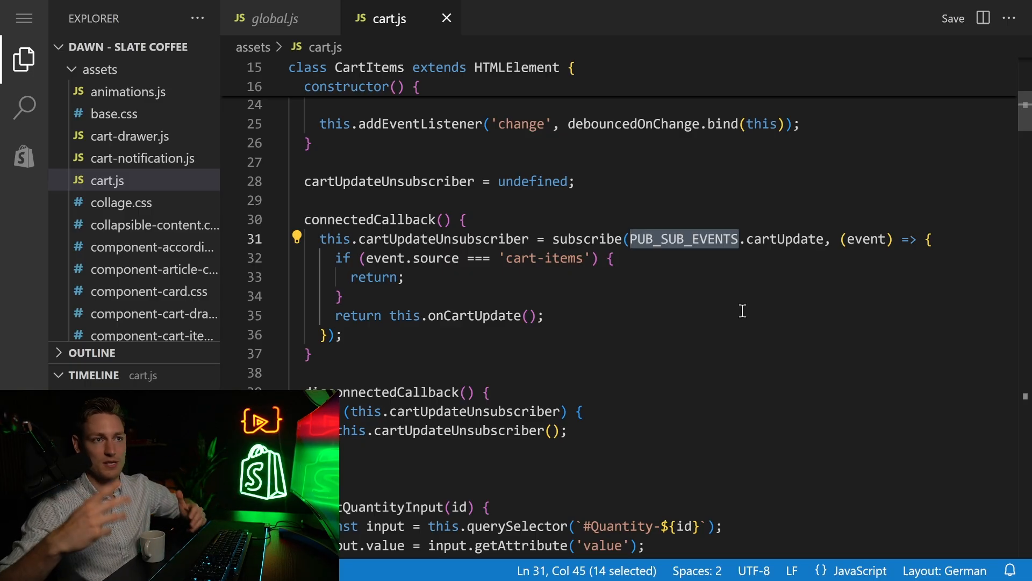
Search files for 'const' so constants.js appears as the top match.
key("Up")
key("Up")
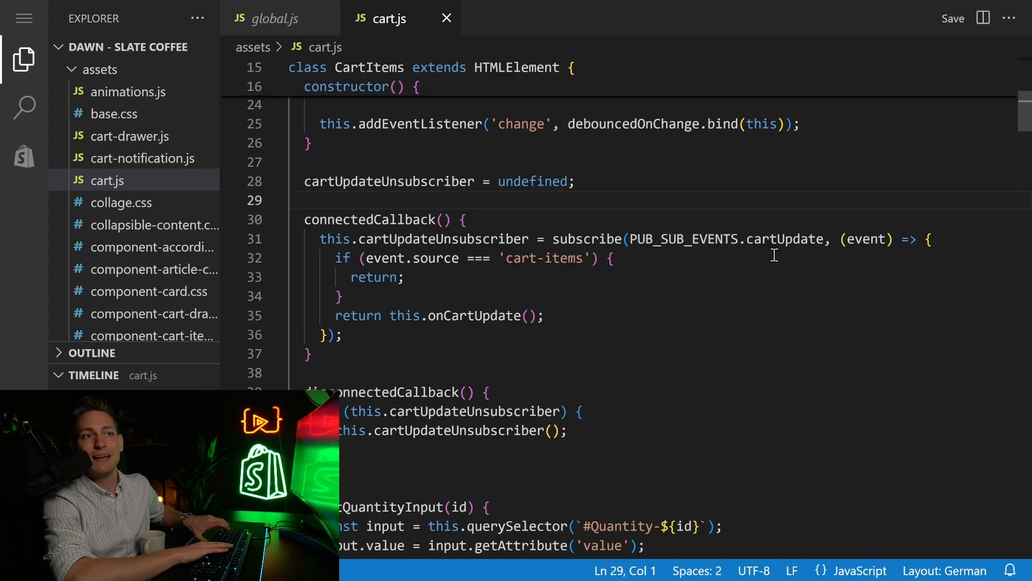
key("ctrl+shift+p")
key("BackSpace")
type("const")
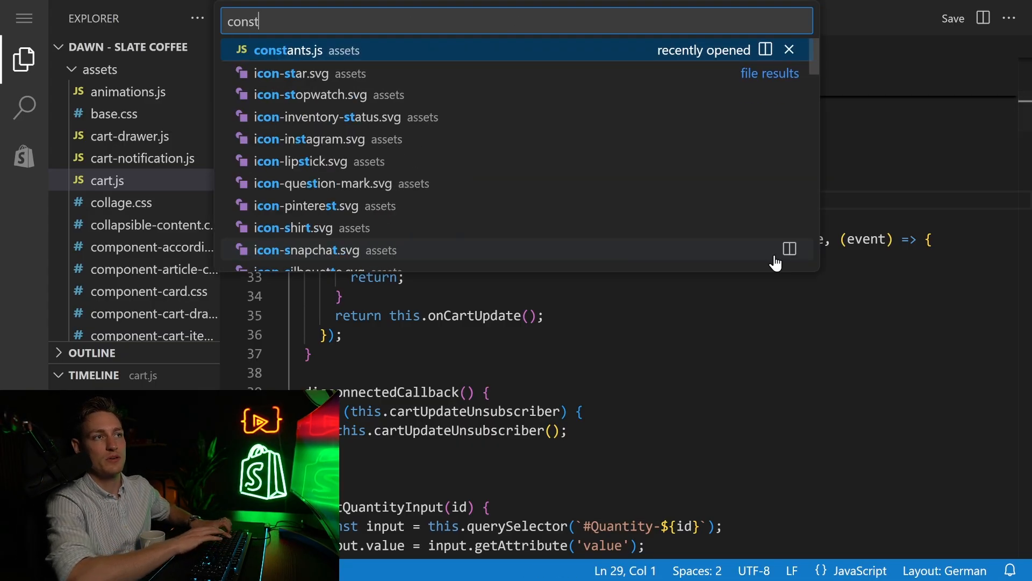
Open constants.js and highlight the PUB_SUB_EVENTS map with 'cart-update' and 'option-value-selection-change'.
left_click(377, 56)
left_click_drag(289, 106, 497, 231)
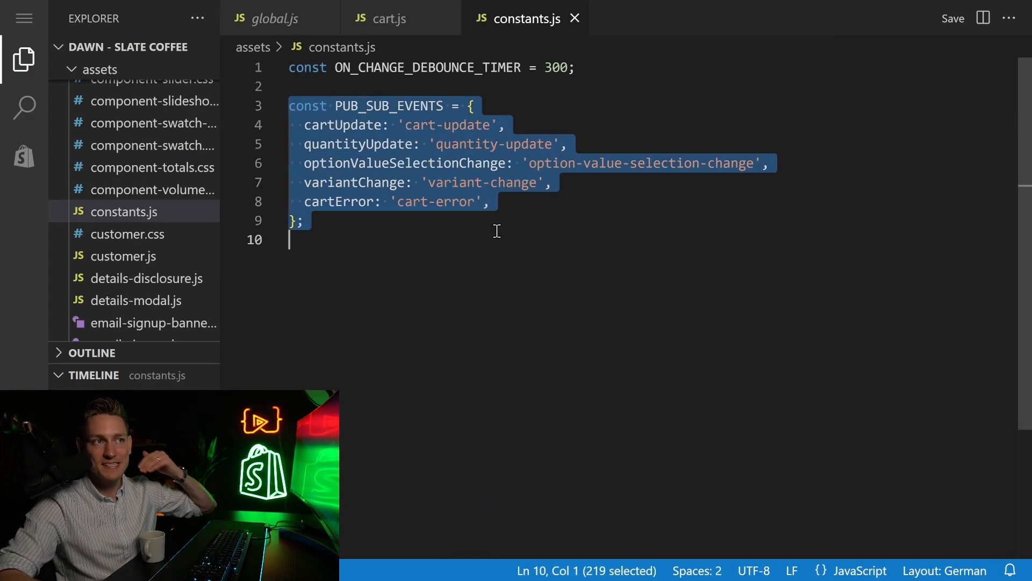
left_click(293, 106)
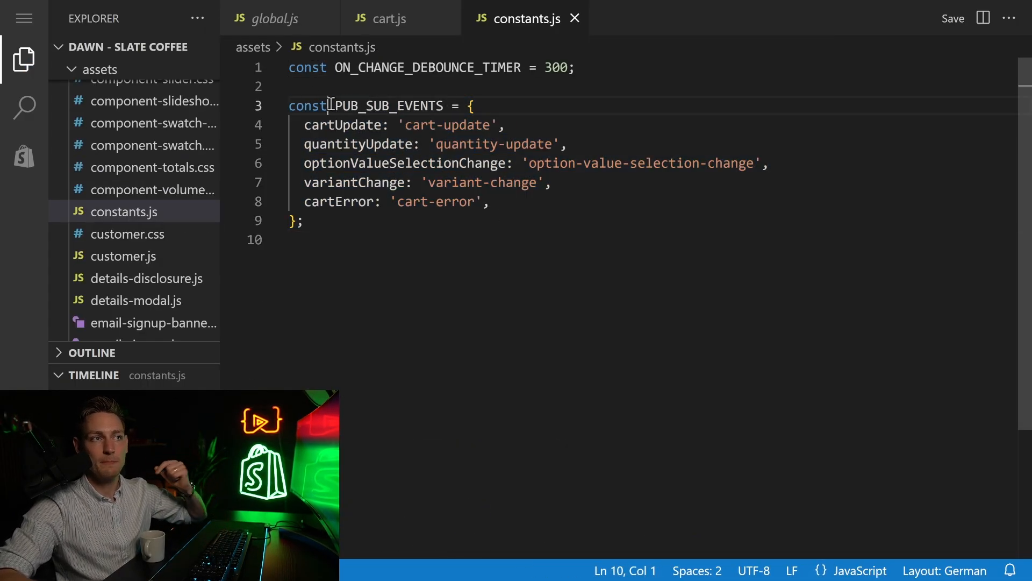
mouse_move(330, 106)
left_mouse_down()
mouse_move(444, 106)
mouse_move(506, 125)
left_mouse_up()
key("ctrl+c")
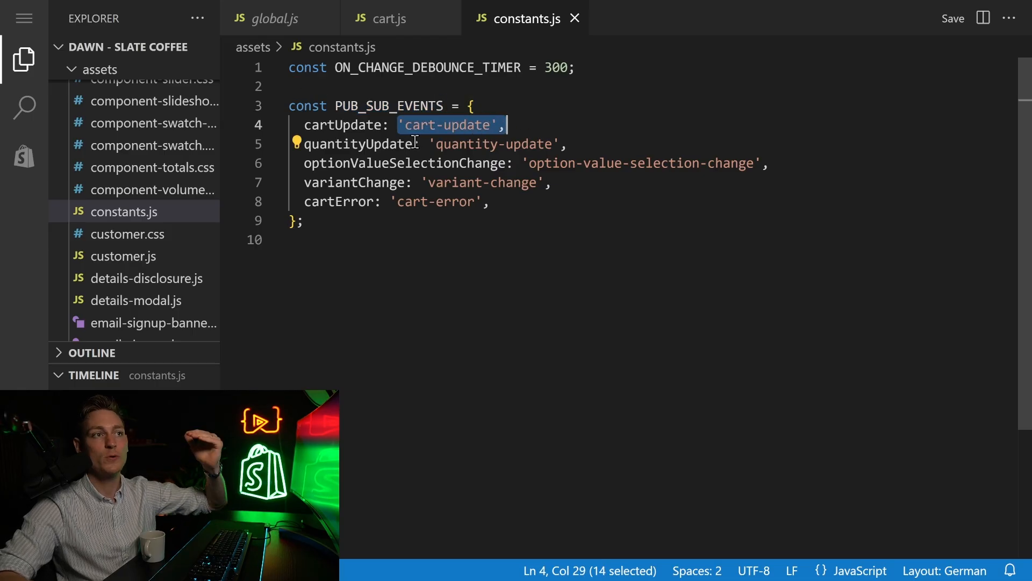
left_click_drag(429, 144, 773, 163)
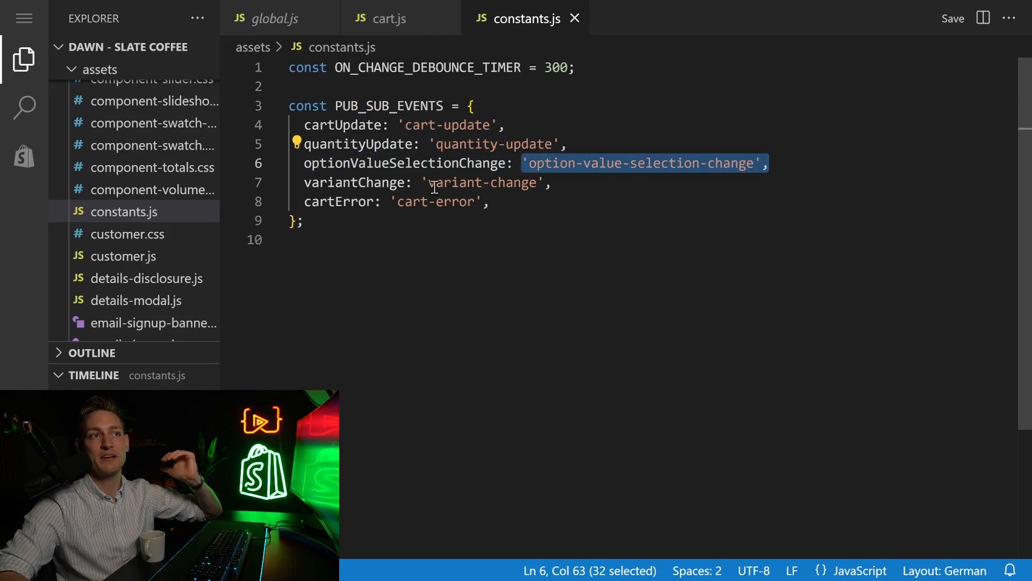
left_click(569, 195)
Select the 'cart-update' string value in constants.js to copy it.
left_click_drag(512, 125, 412, 125)
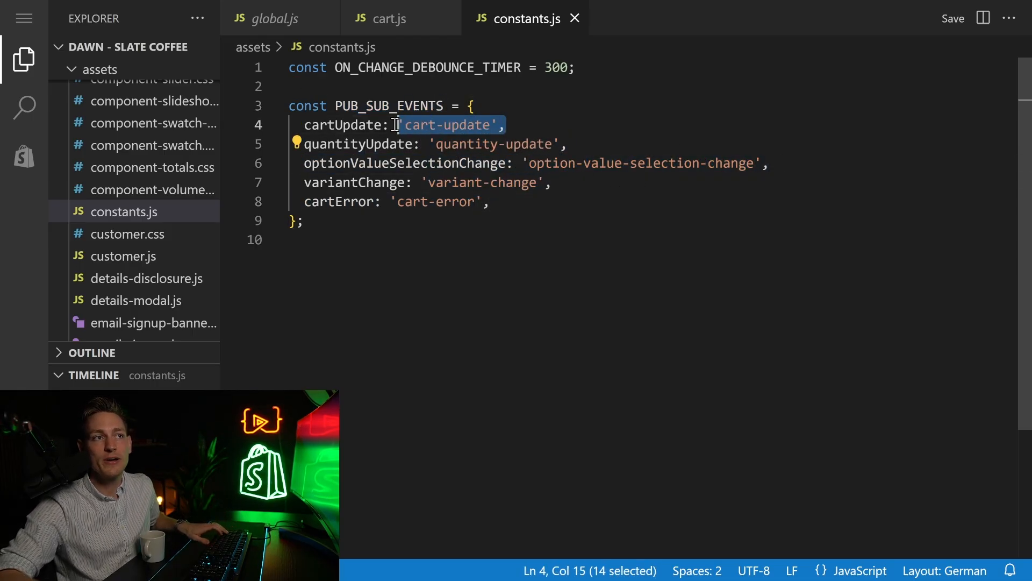
left_click(510, 125)
left_click_drag(500, 125, 409, 125)
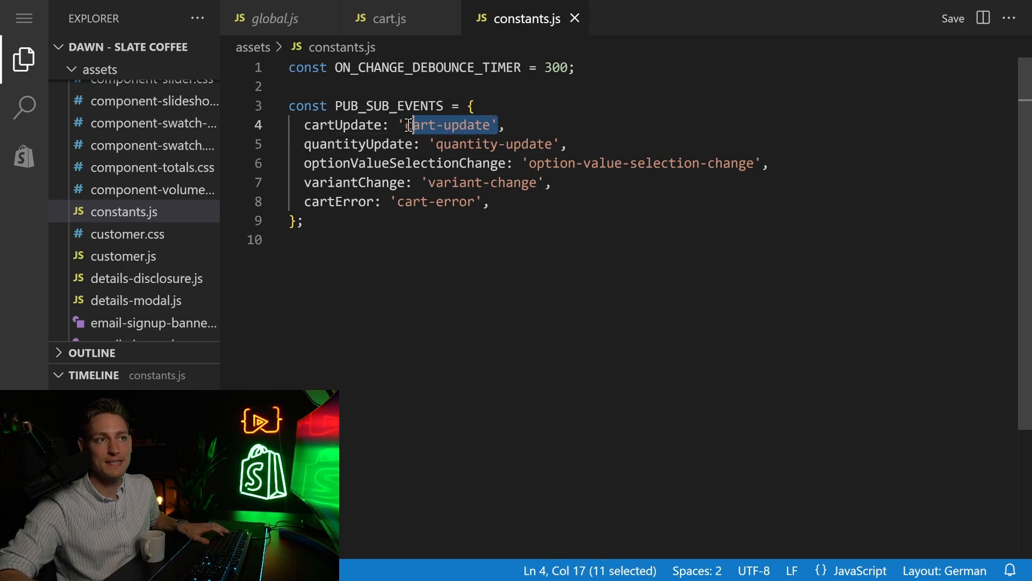
Paste 'cart-update' over PUB_SUB_EVENTS.cartUpdate in cart.js's subscribe call, then undo it.
left_click(391, 18)
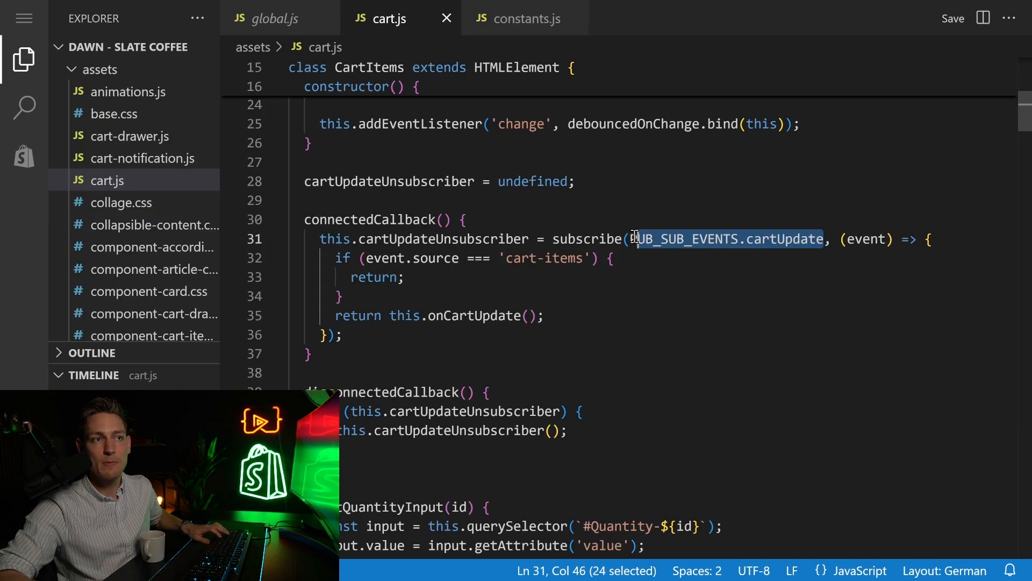
key("ctrl+v")
left_click(751, 300)
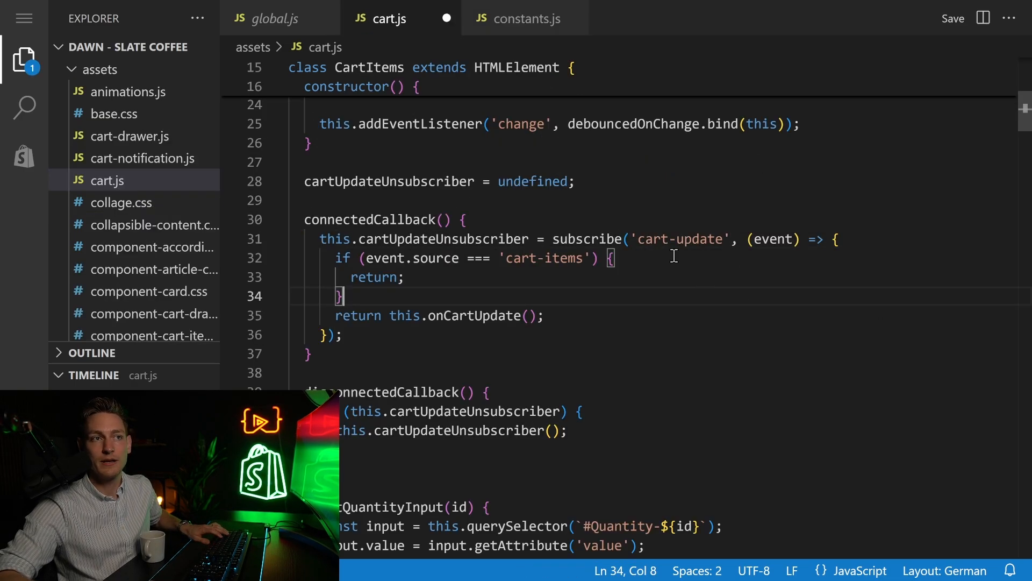
left_click_drag(633, 239, 733, 238)
left_click(763, 241)
left_click(842, 243)
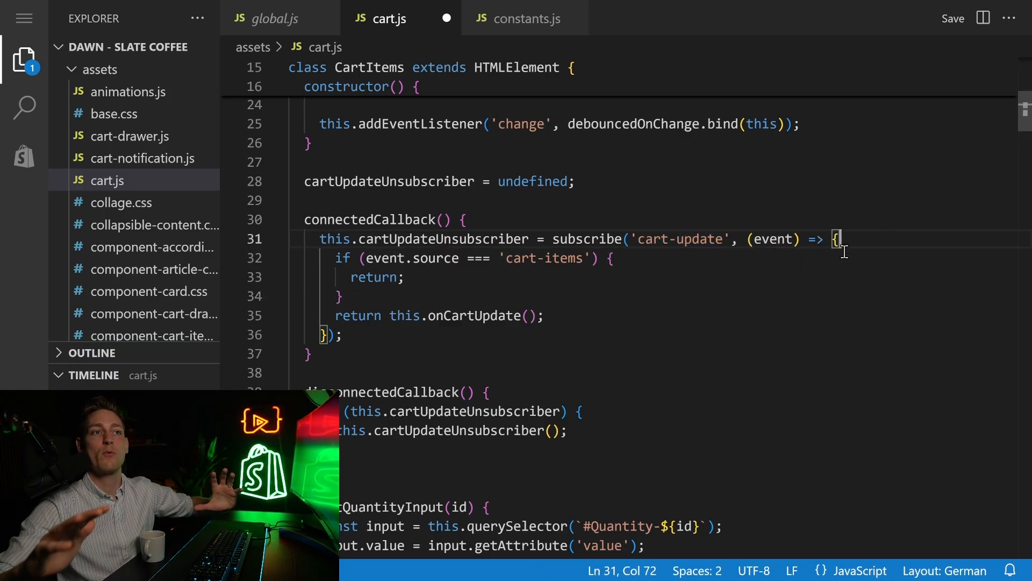
key("Down")
key("Down")
key("ctrl+z")
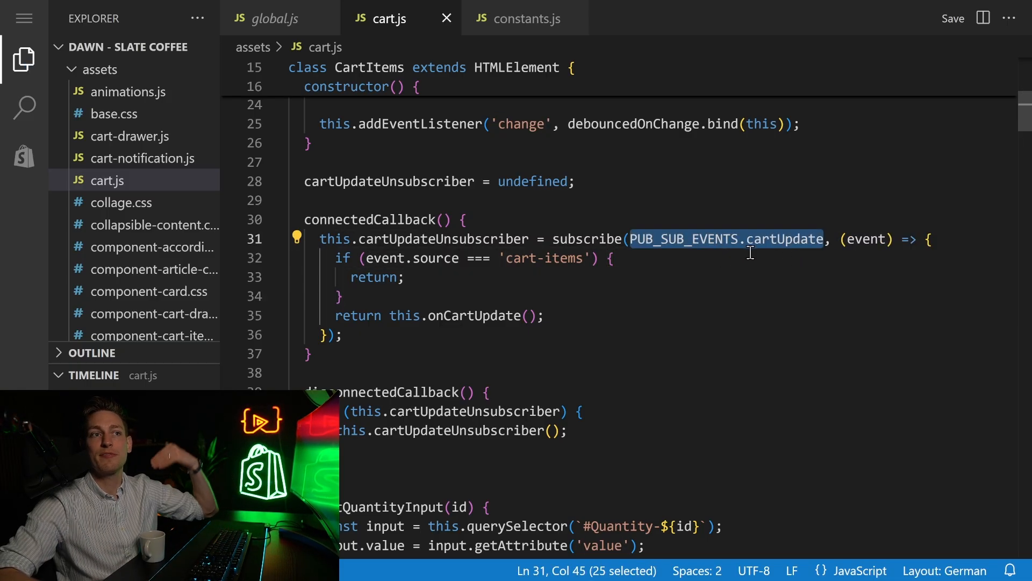
Swap the constant for 'cart-update' again, then restore PUB_SUB_EVENTS.cartUpdate in the subscribe call.
left_click(749, 240)
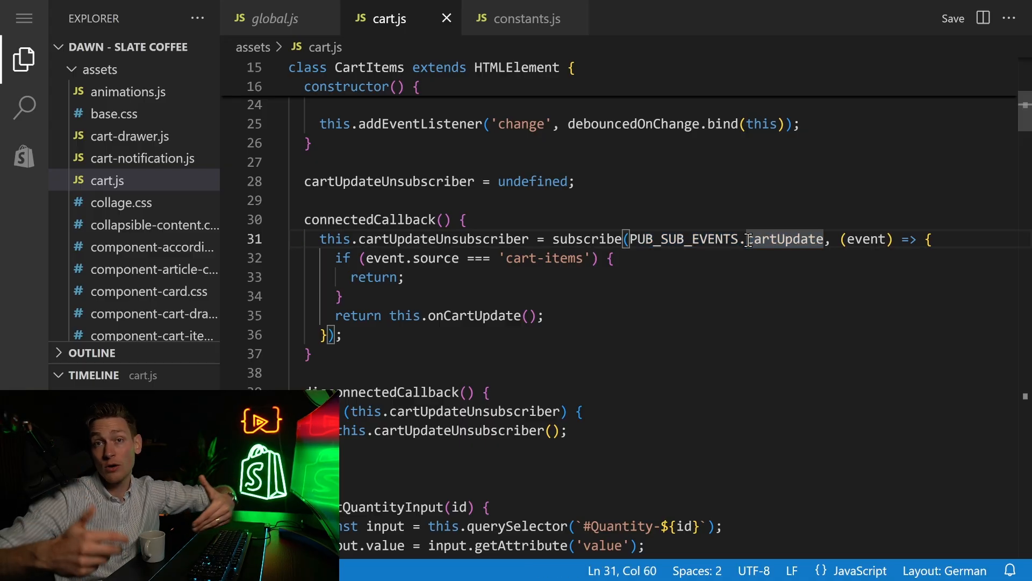
left_click(840, 240)
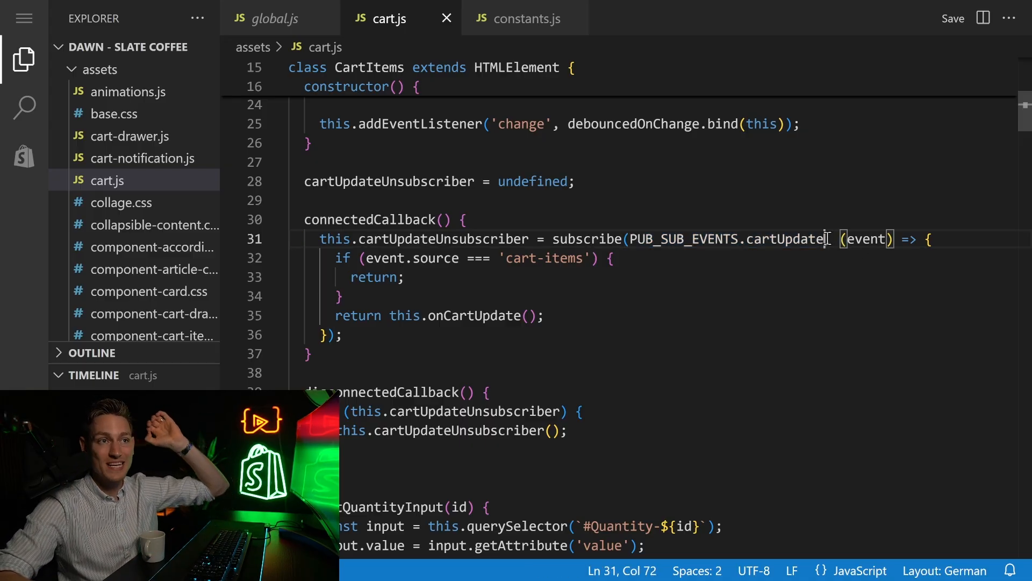
left_click_drag(823, 239, 629, 242)
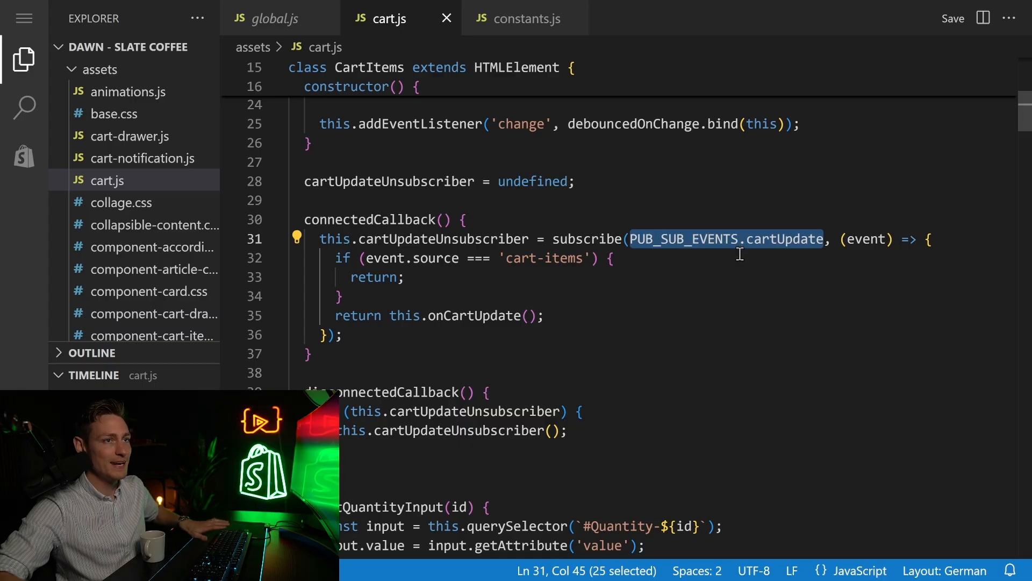
key("ctrl+v")
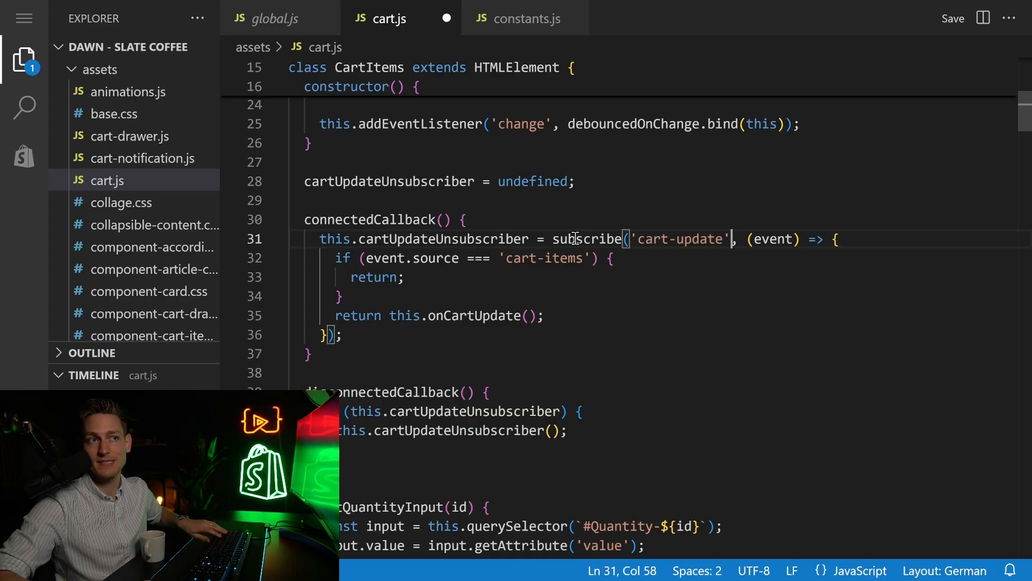
left_click_drag(724, 239, 554, 239)
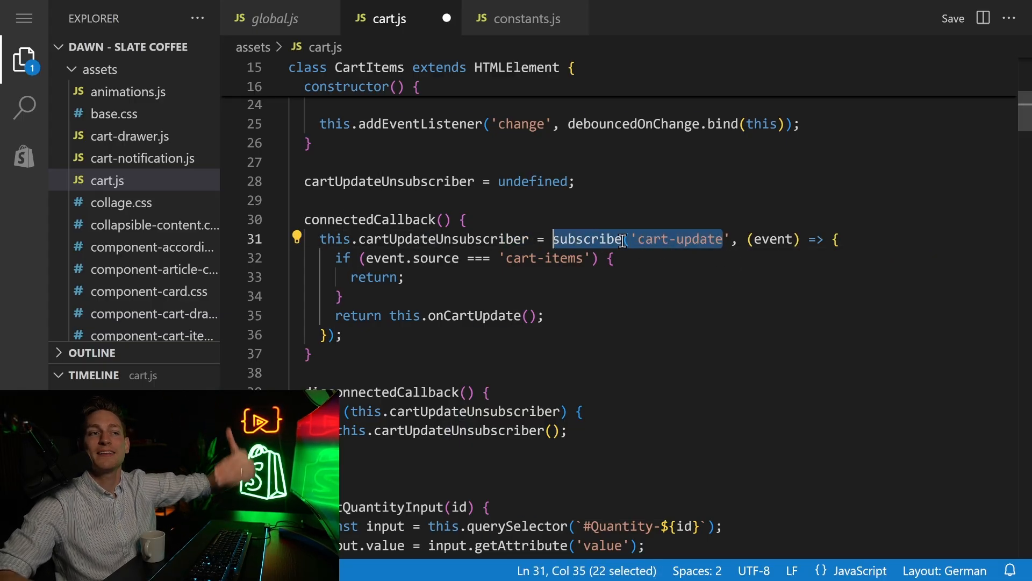
left_click_drag(730, 239, 631, 239)
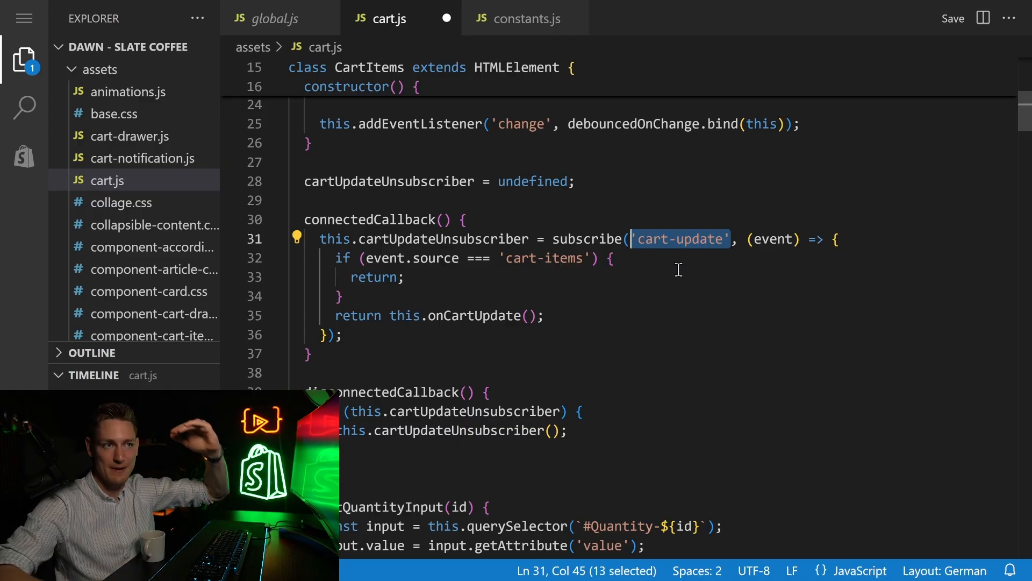
type("PUB_SUB_EVENTS.cartUpdate")
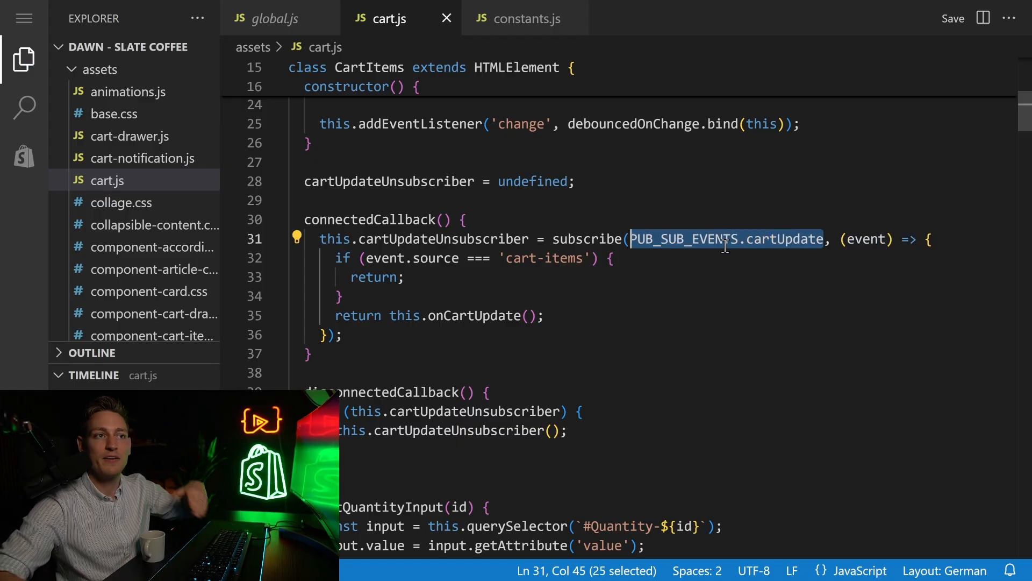
left_click(723, 239)
left_click_drag(625, 239, 825, 239)
Review the cartUpdate: 'cart-update' entry of PUB_SUB_EVENTS in constants.js and return to cart.js.
left_click(527, 18)
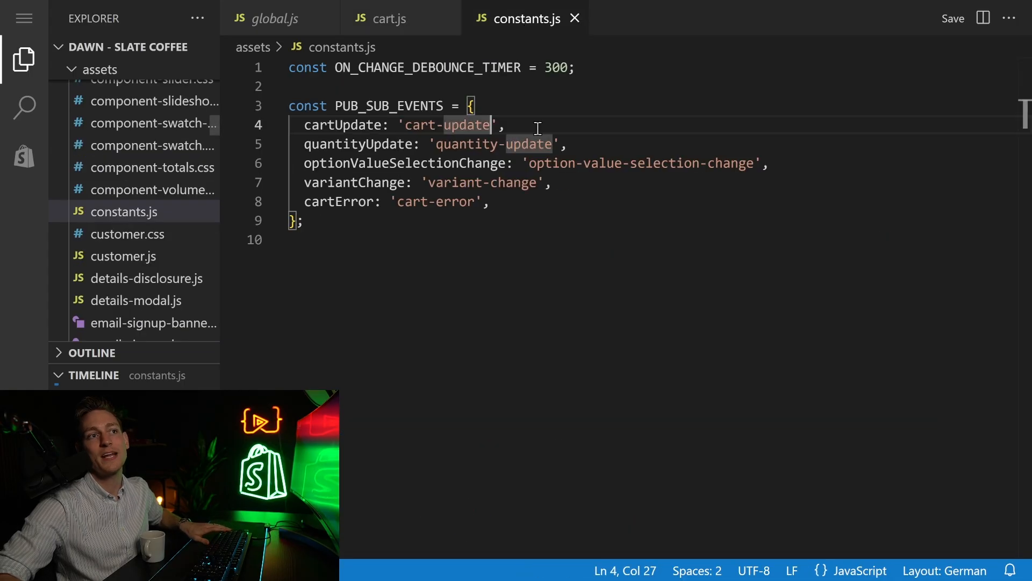
left_click(521, 182)
left_click_drag(397, 125, 502, 125)
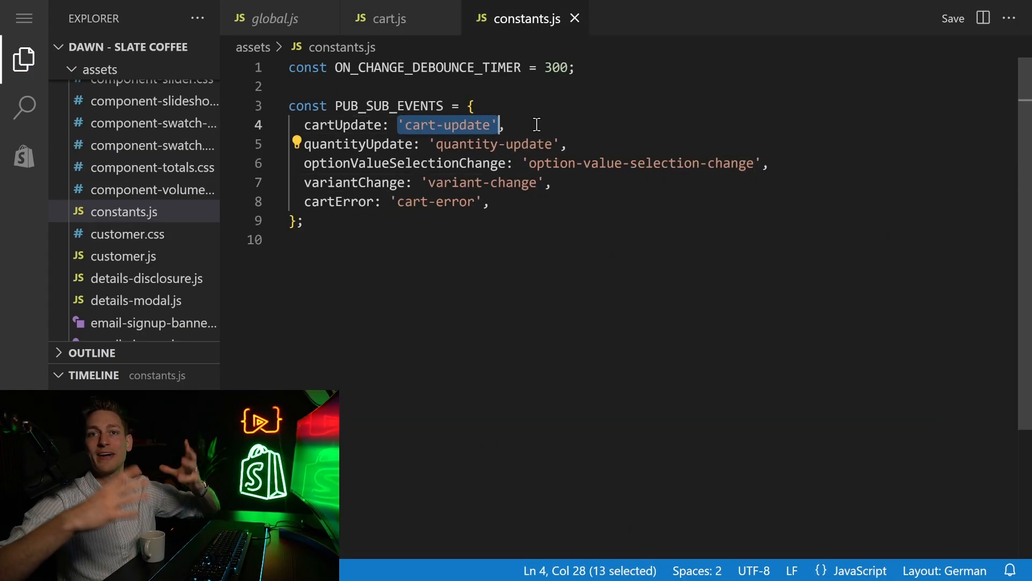
left_click_drag(537, 125, 276, 106)
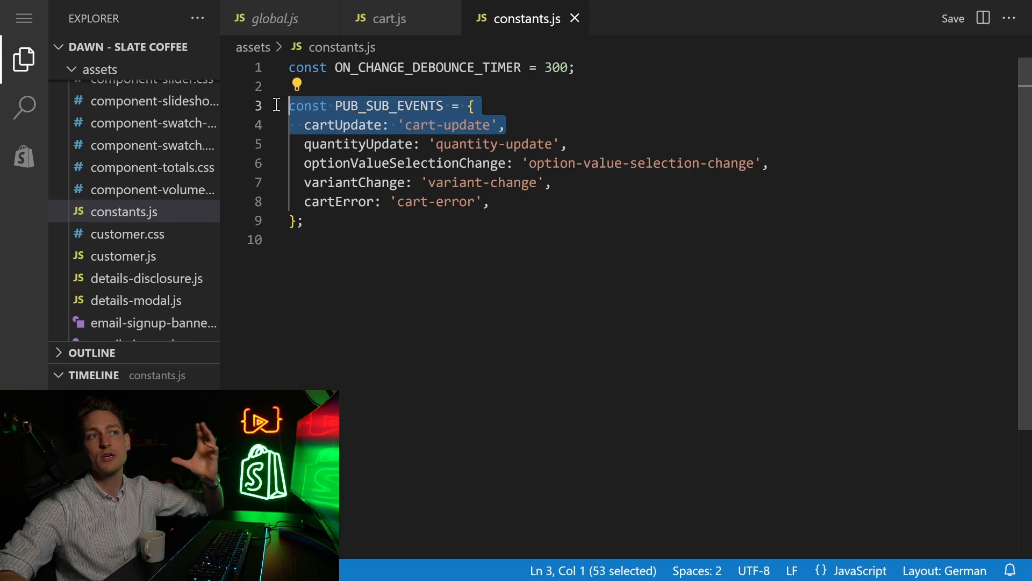
left_click(524, 108)
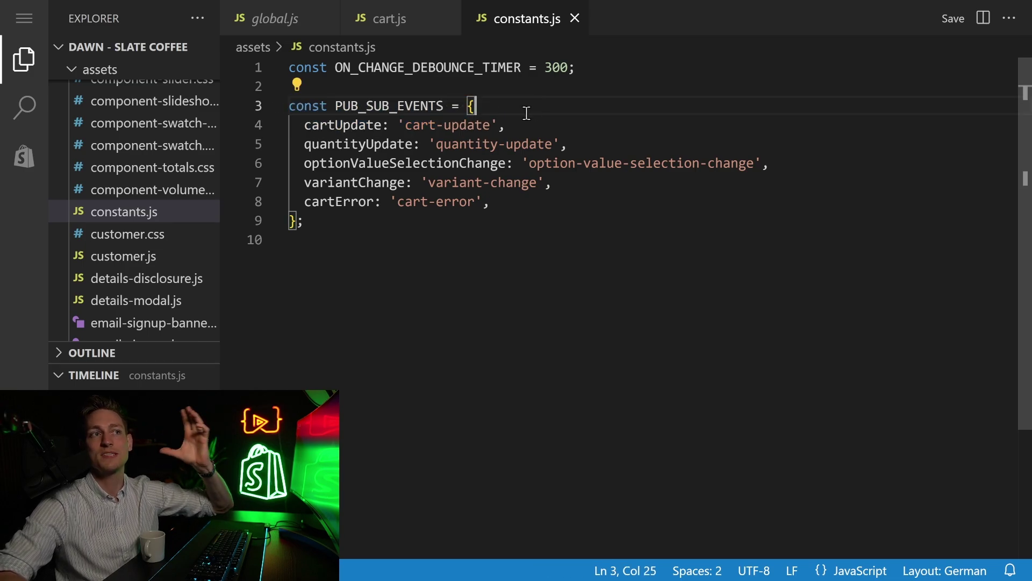
double_click(337, 107)
left_click_drag(390, 125, 507, 126)
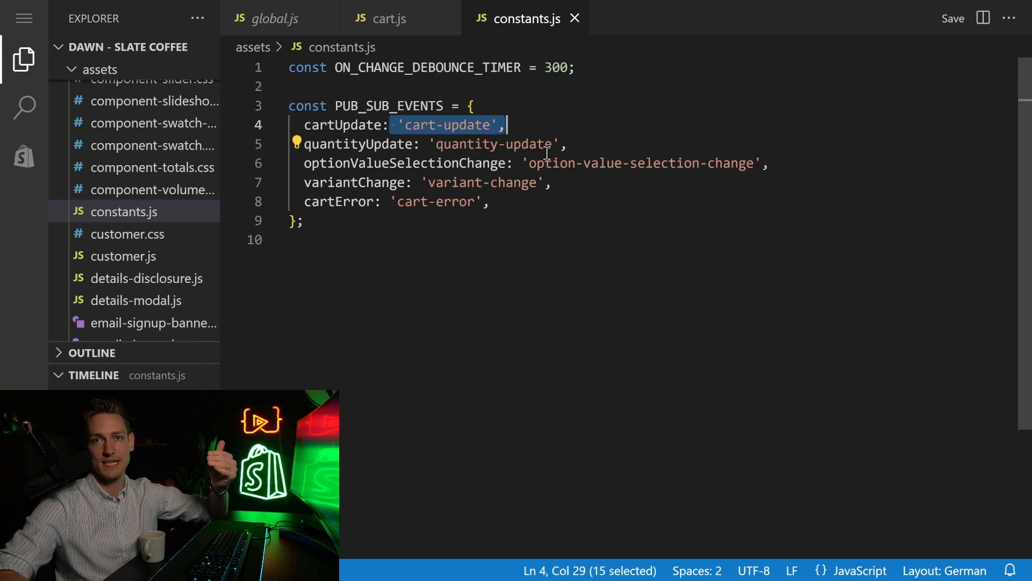
key("ctrl+Tab")
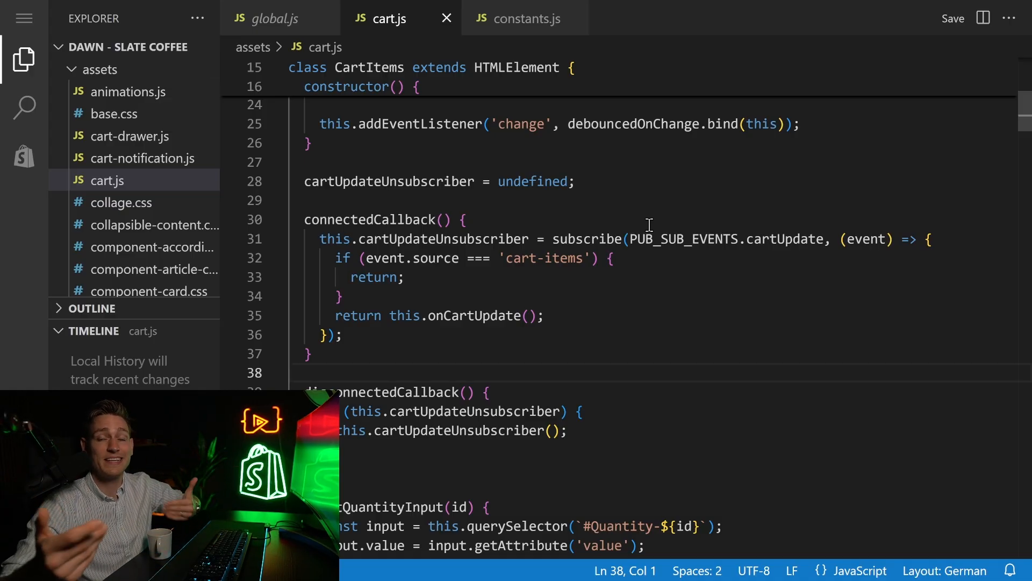
Switch to global.js and highlight the optionValueSelectionChange publish block.
left_click(274, 18)
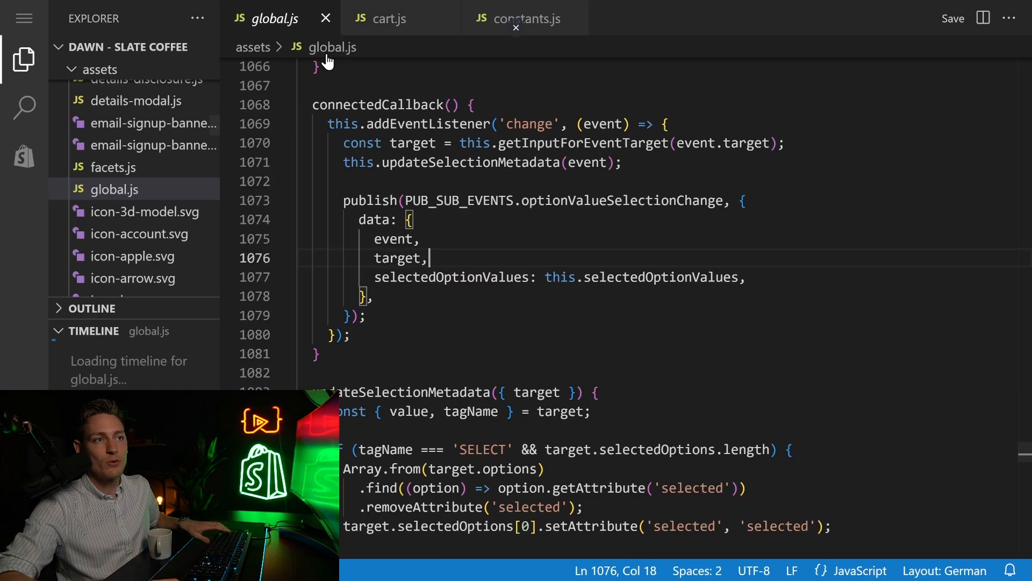
mouse_move(329, 200)
left_mouse_down()
mouse_move(680, 317)
mouse_move(715, 341)
left_mouse_up()
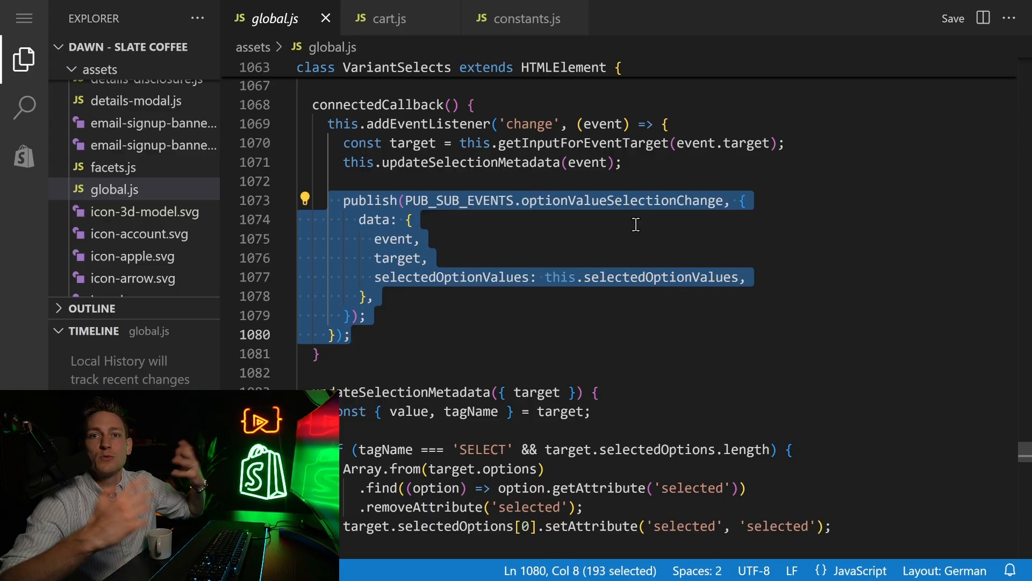
left_click(613, 235)
Quick-open theme.liquid and locate the closing </body> tag with the find widget.
key("ctrl+shift+p")
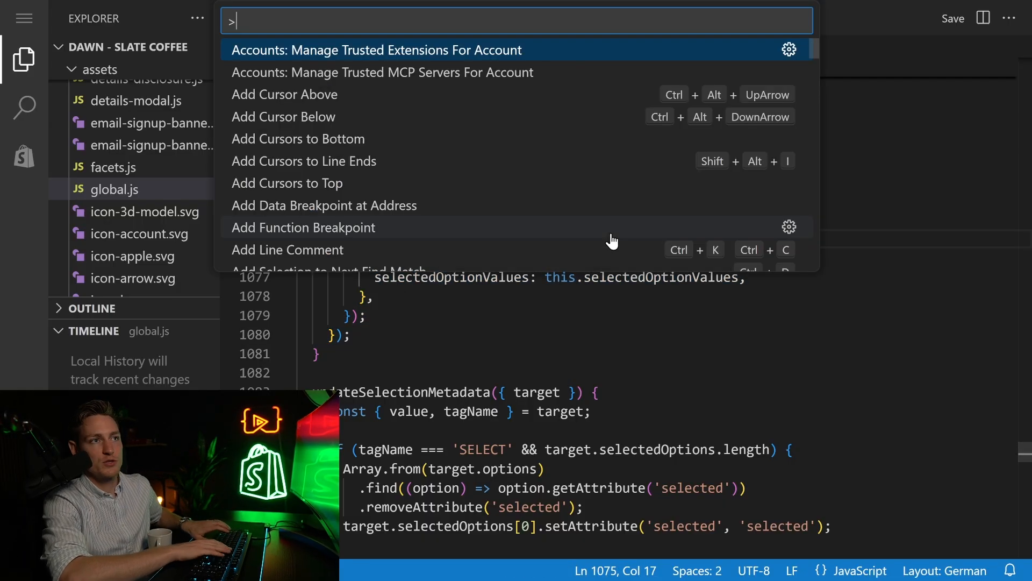
key("BackSpace")
type("thema")
key("Return")
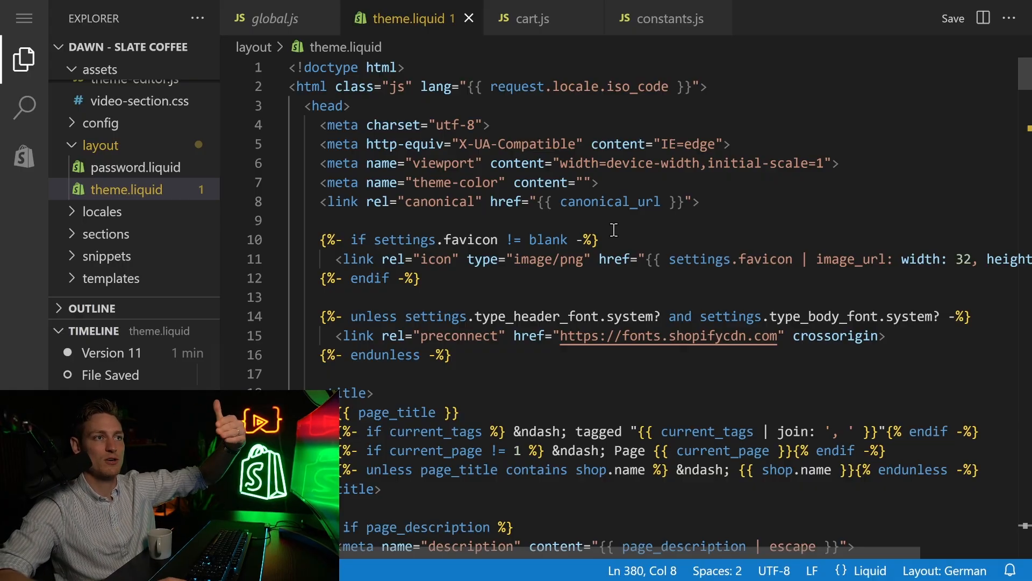
mouse_move(610, 203)
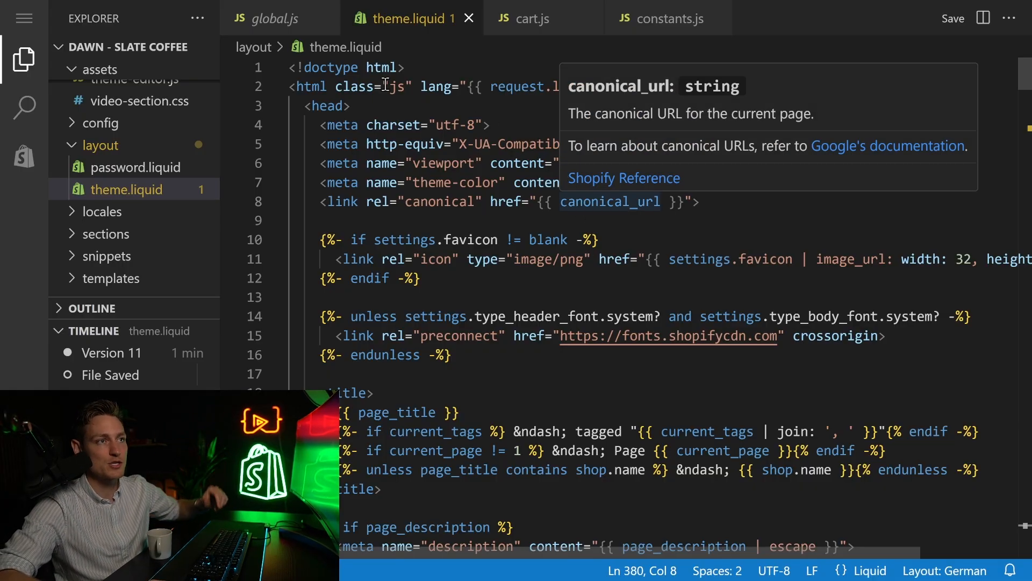
left_click(405, 108)
key("ctrl+f")
type("<b")
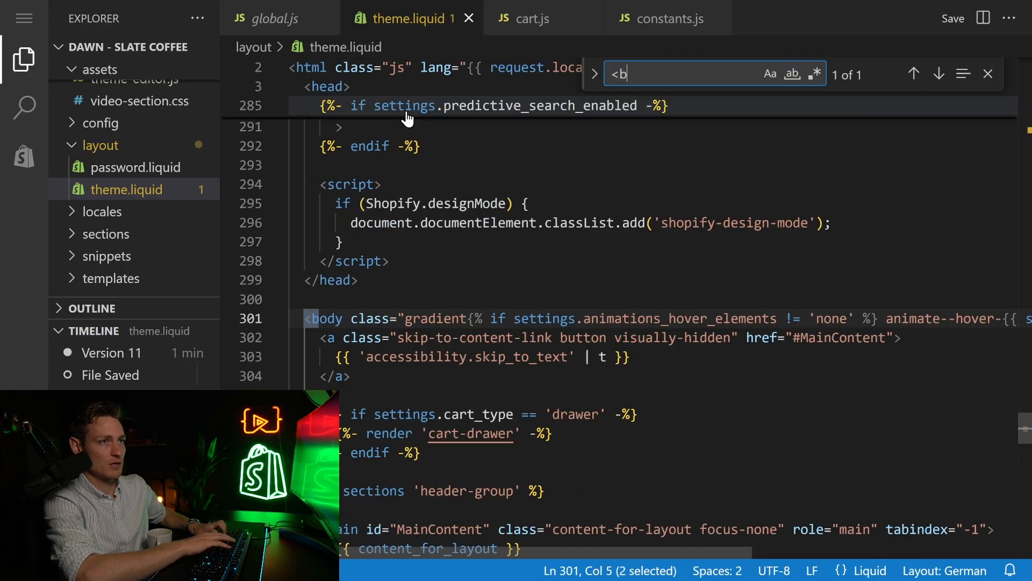
type("ody")
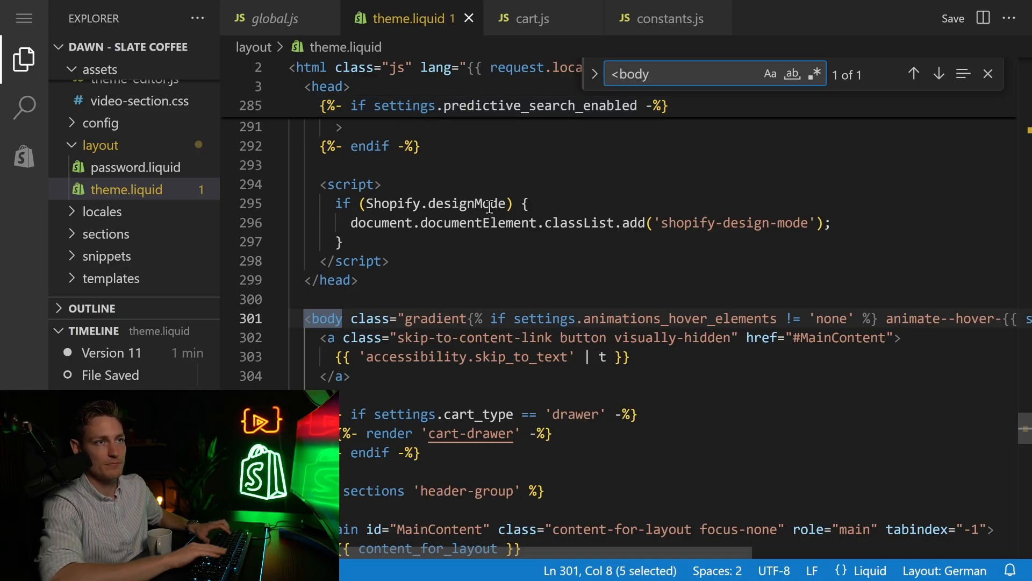
key("Left")
key("Left")
key("Left")
type("/")
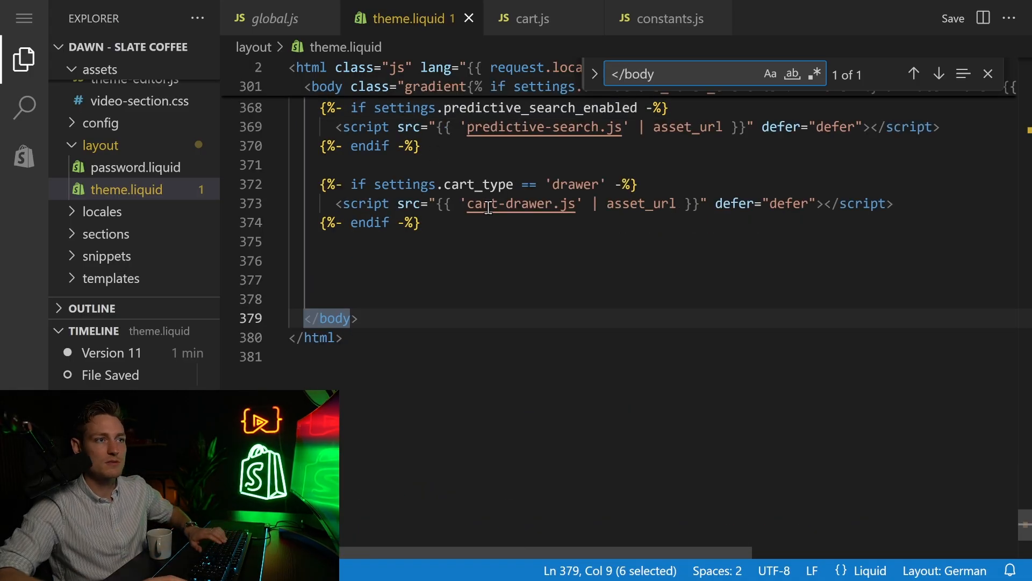
key("Escape")
Paste the optionValueSelectionChange subscription script on a new line above </body>.
key("Up")
key("Up")
key("Up")
key("Return")
key("ctrl+v")
scroll(496, 255, "down", 1)
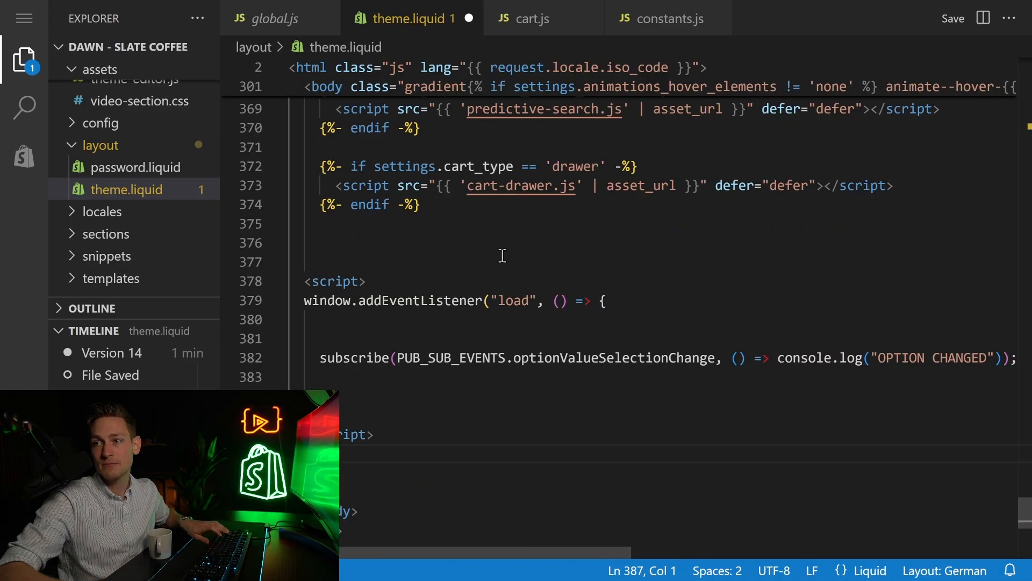
left_click_drag(297, 264, 396, 263)
scroll(395, 262, "down", 1)
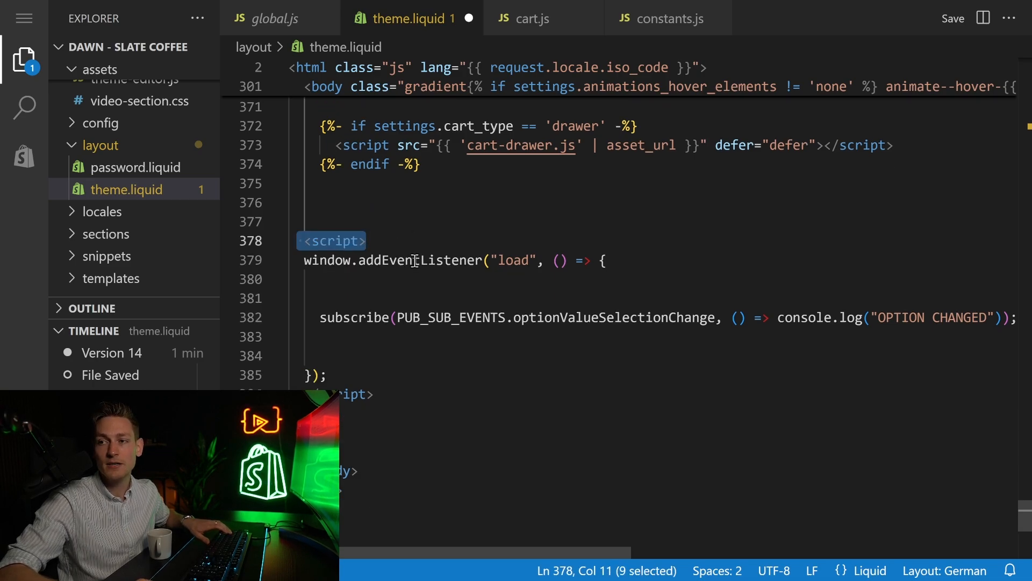
scroll(325, 237, "down", 1)
Review the window load listener and the subscribe call on line 382.
left_click(309, 225)
left_click_drag(309, 225, 604, 222)
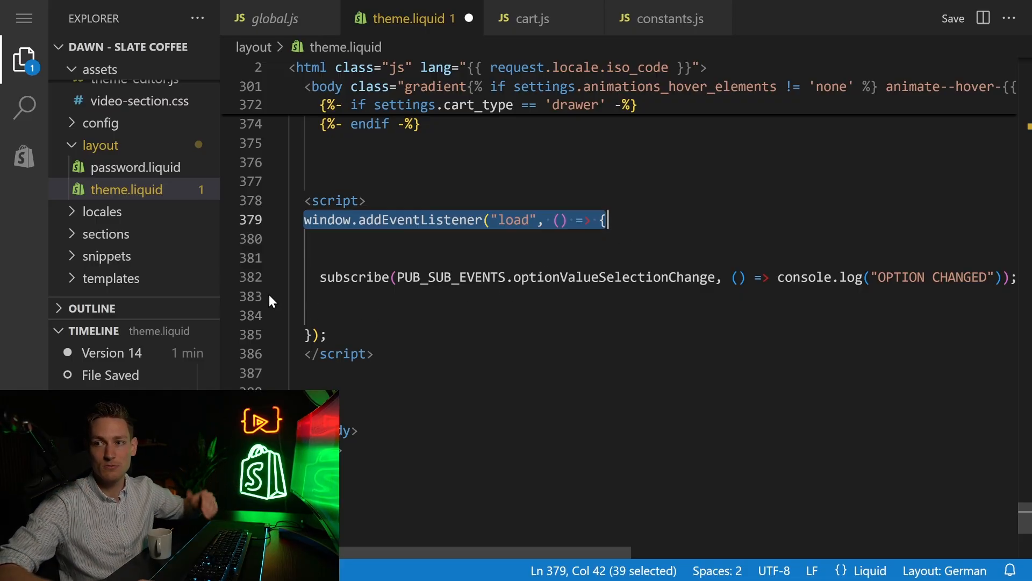
left_click_drag(305, 277, 395, 276)
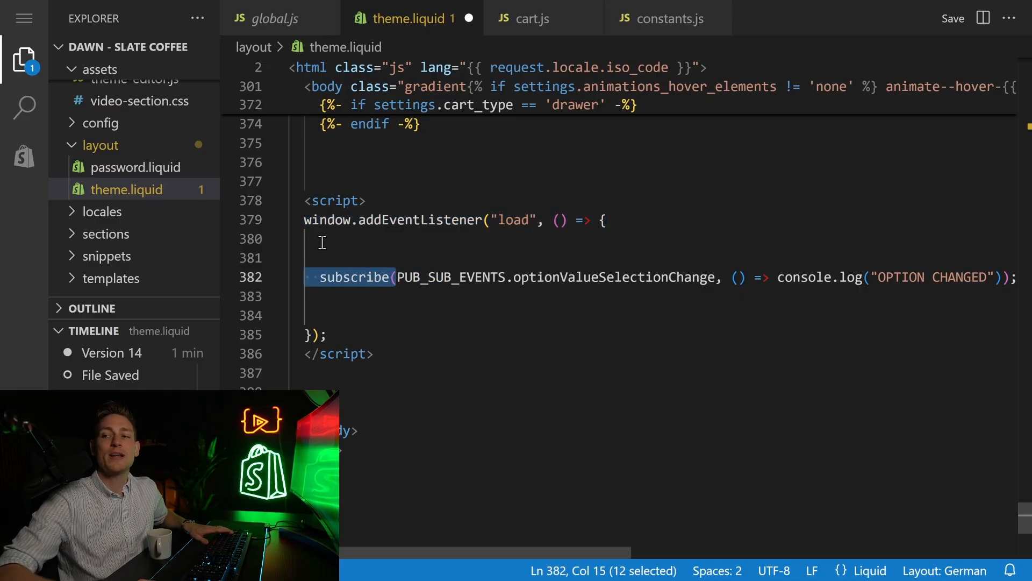
left_click_drag(304, 219, 642, 218)
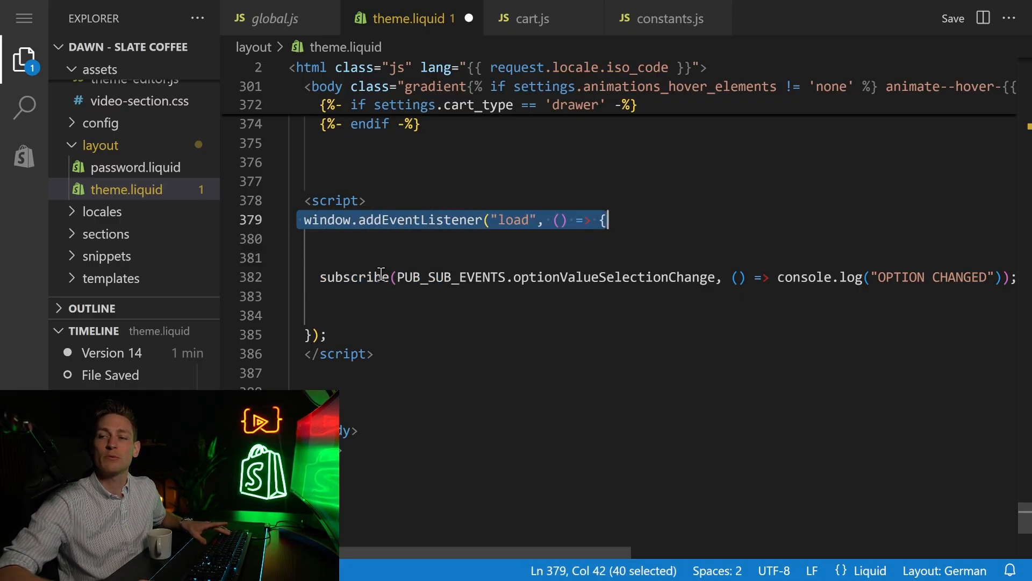
left_click(337, 257)
left_click_drag(312, 277, 395, 276)
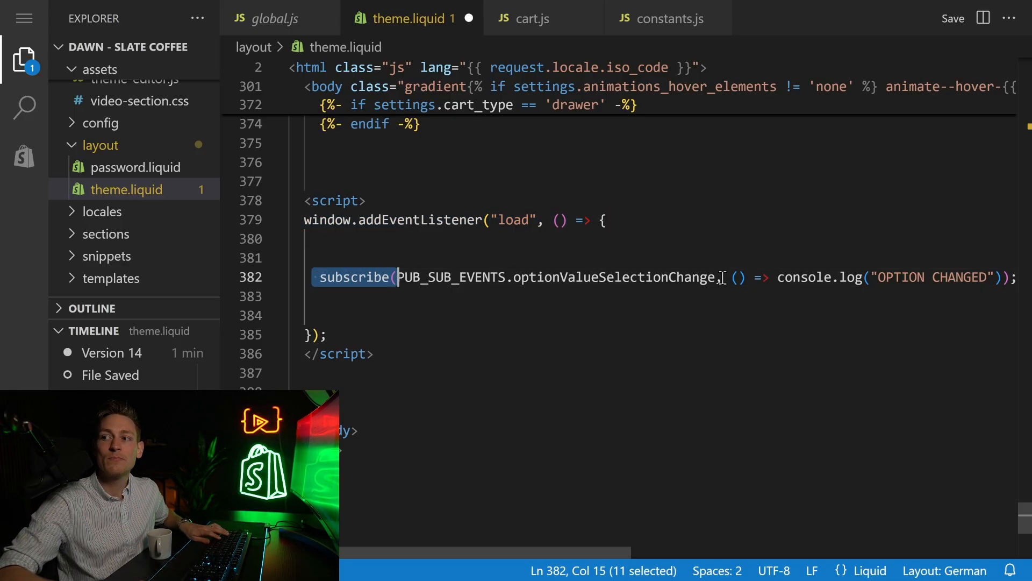
left_click_drag(722, 276, 406, 281)
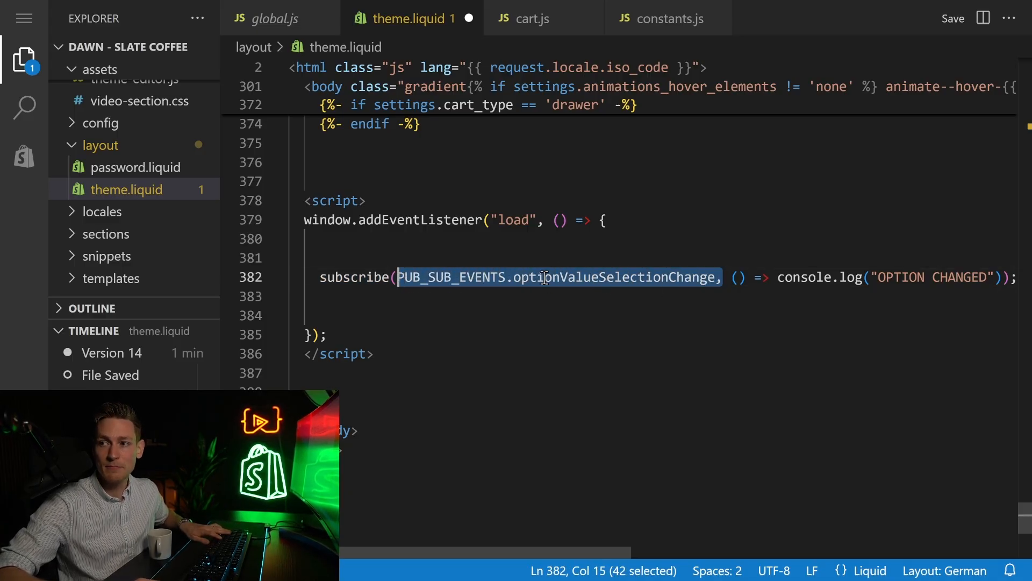
Walk through the optionValueSelectionChange argument and the OPTION CHANGED callback, then save theme.liquid.
left_click(513, 277)
left_click_drag(499, 276, 998, 277)
left_click(723, 277)
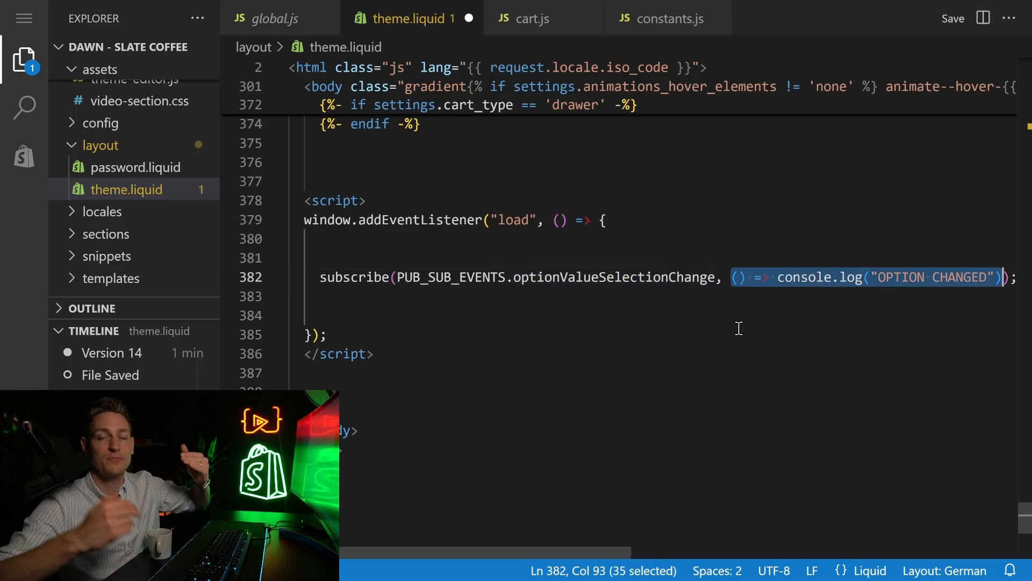
left_click(820, 277)
left_click_drag(768, 276, 994, 278)
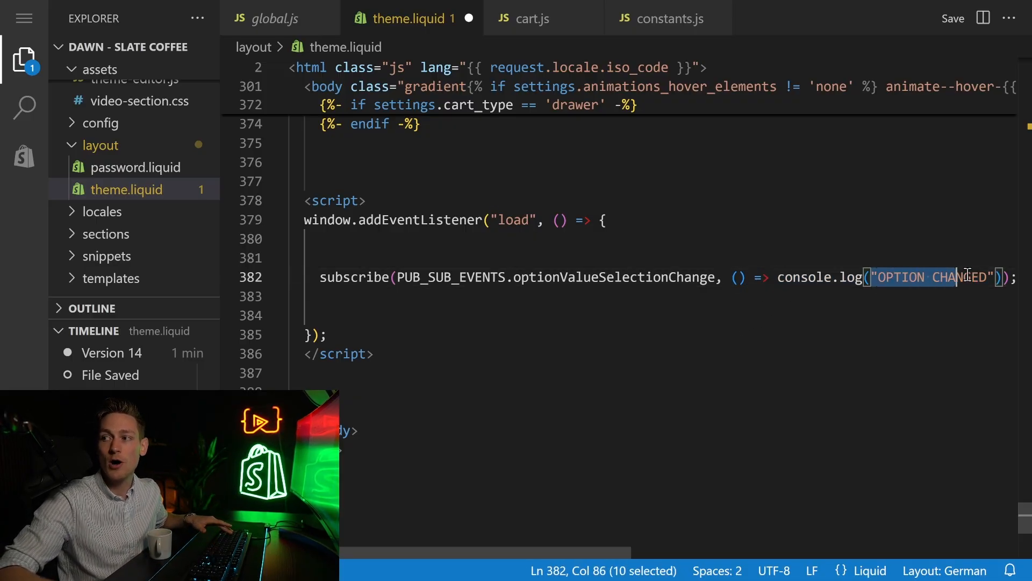
left_click(1009, 277)
left_click(616, 259)
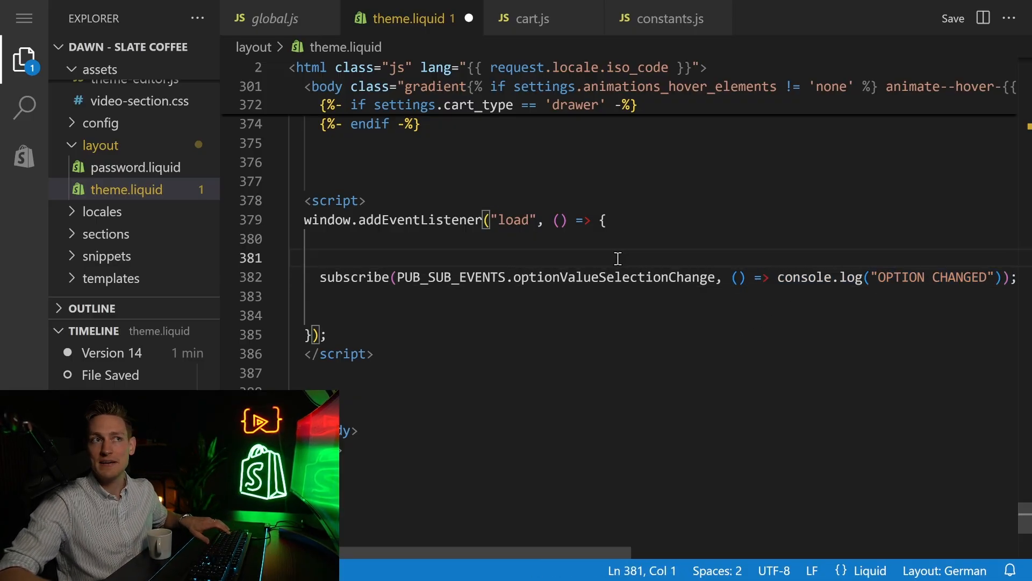
key("ctrl+s")
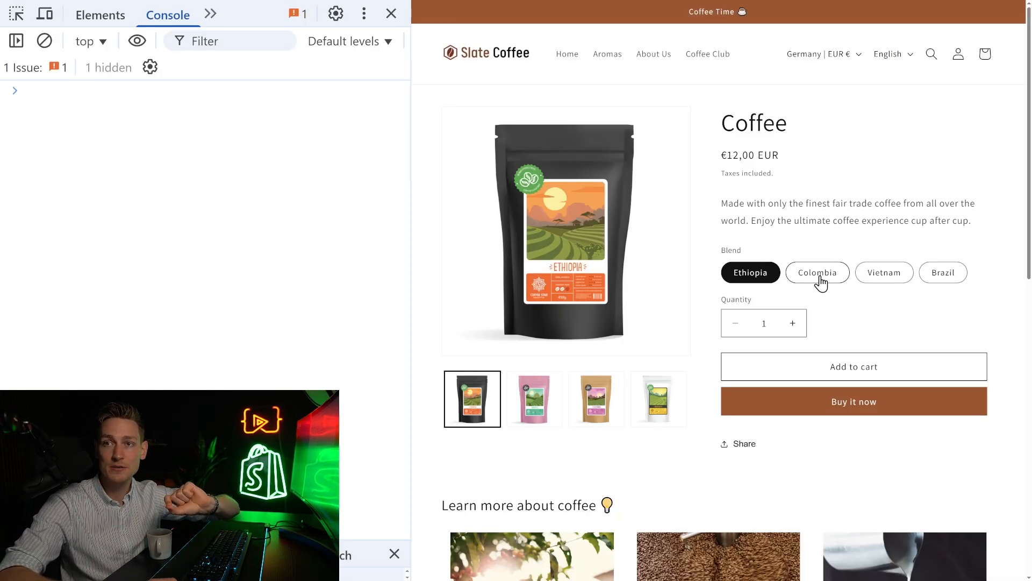
Switch between Colombia, Vietnam, Brazil and Ethiopia blends, logging OPTION CHANGED in the console each time.
left_click(817, 274)
left_click_drag(28, 92, 81, 123)
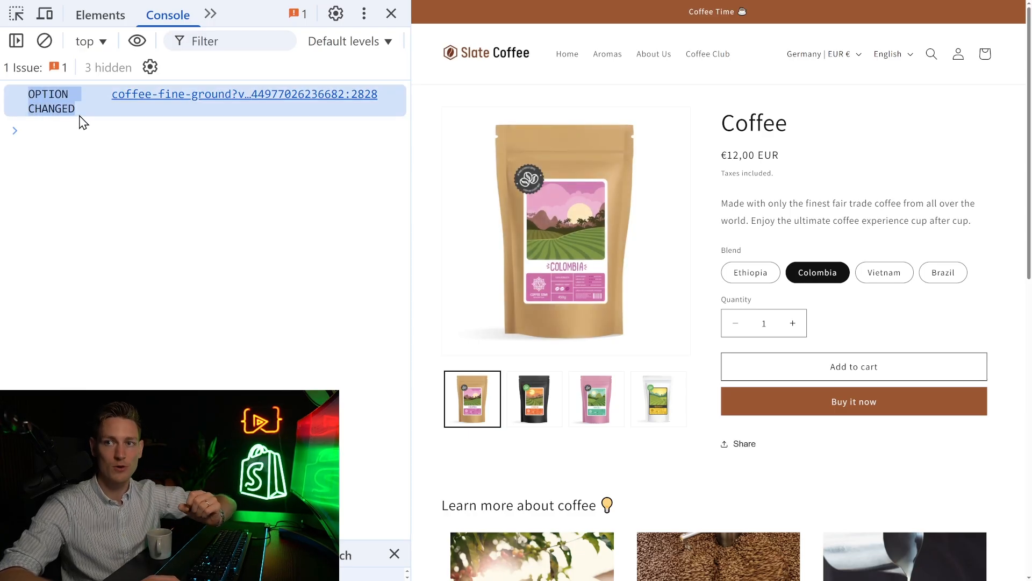
left_click(884, 273)
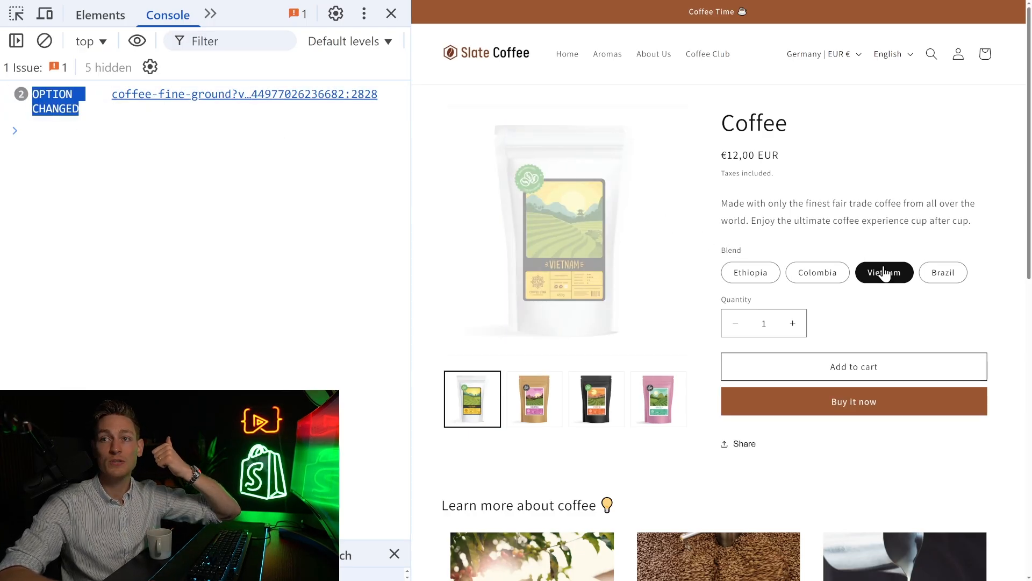
left_click(943, 273)
left_click(884, 273)
left_click(798, 273)
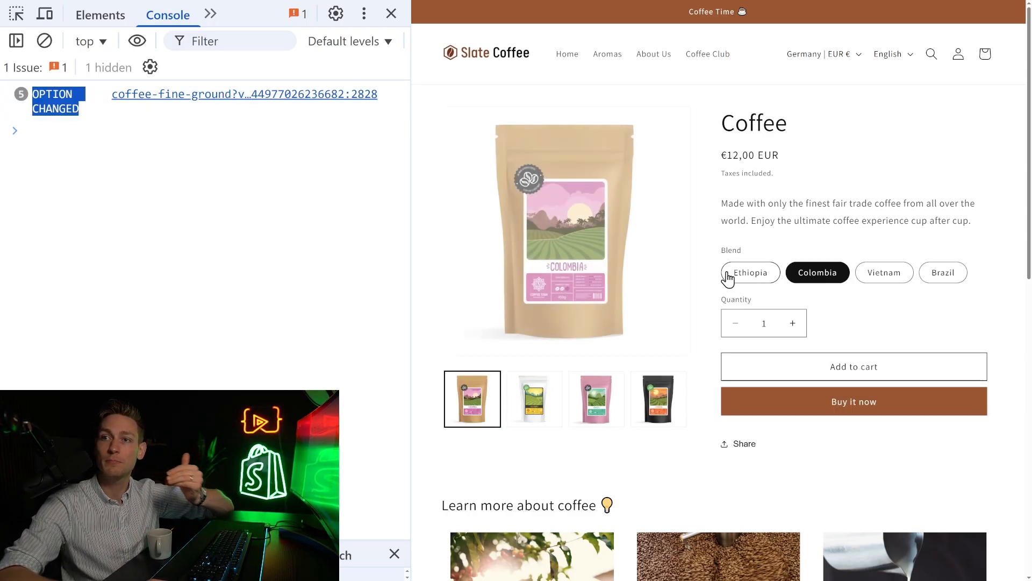
left_click(728, 276)
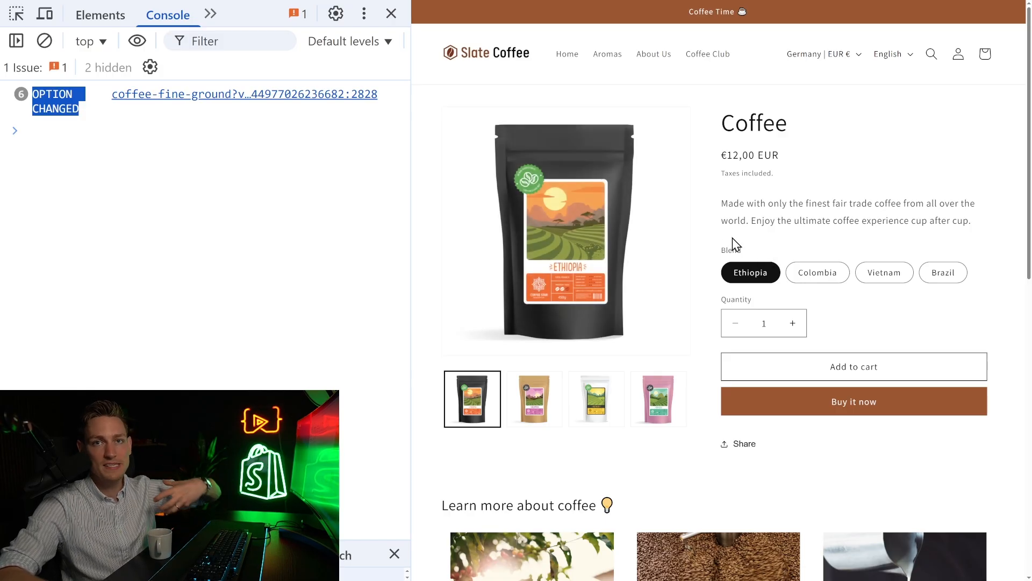
Highlight the OPTION CHANGED console entries to confirm the six logs.
left_click(38, 98)
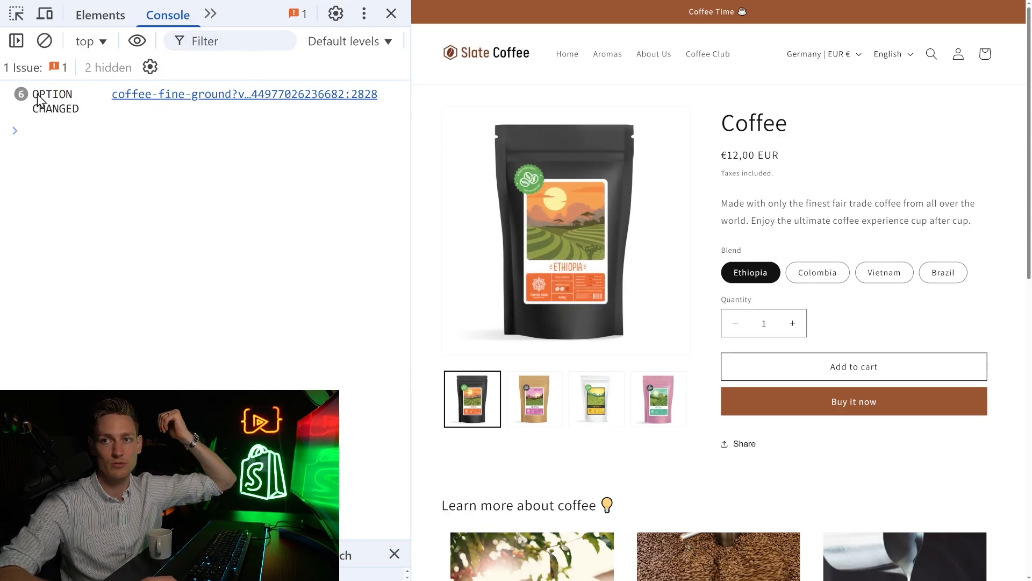
left_click_drag(39, 99, 82, 118)
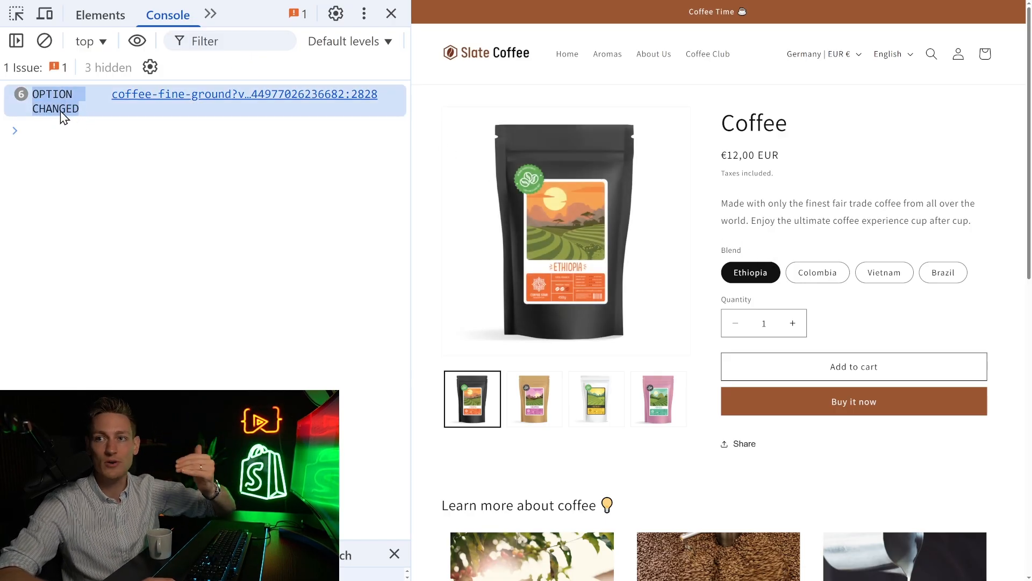
left_click(103, 124)
scroll(715, 292, "down", 3)
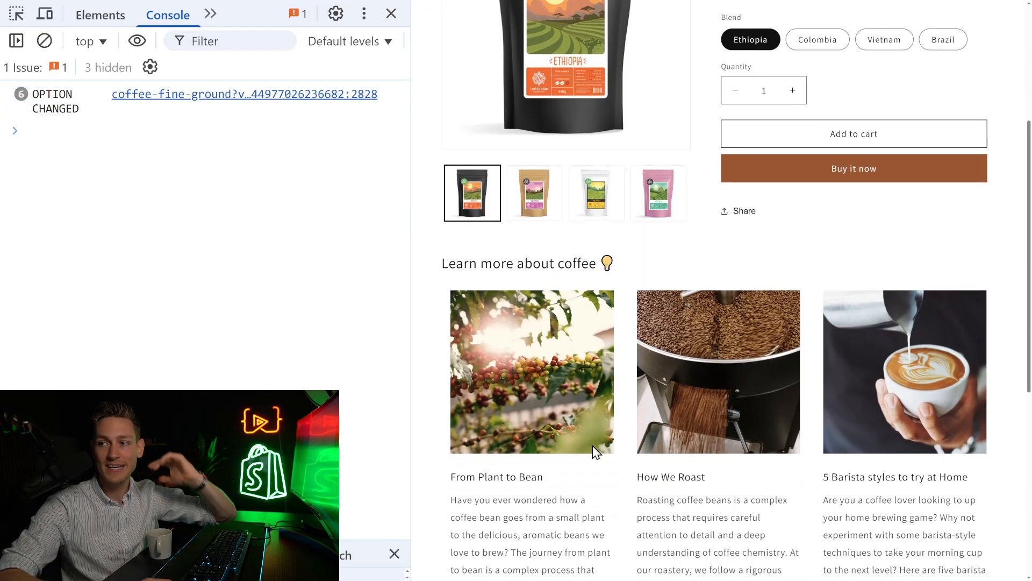
scroll(676, 389, "up", 1)
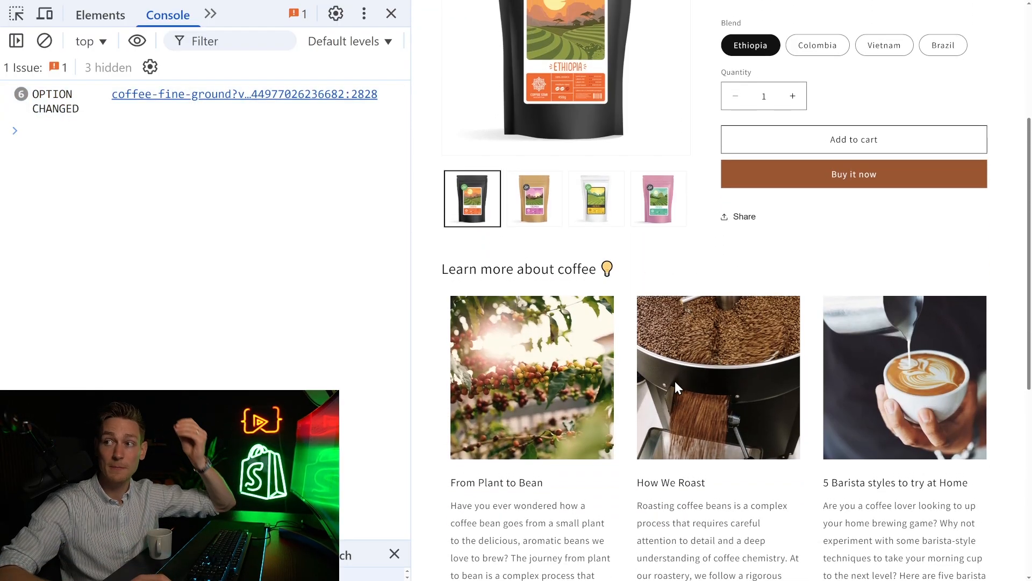
scroll(676, 389, "up", 2)
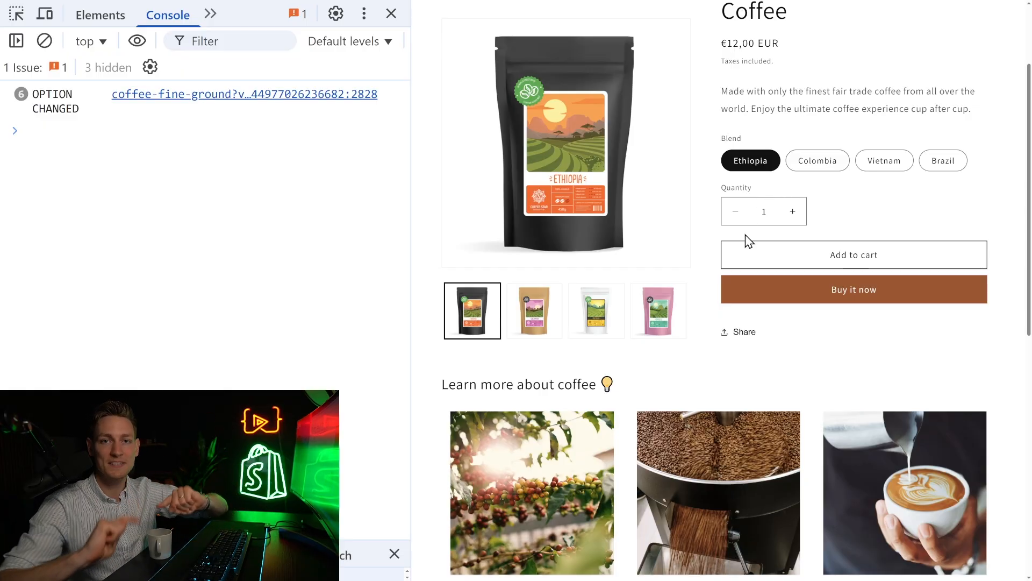
scroll(746, 240, "up", 2)
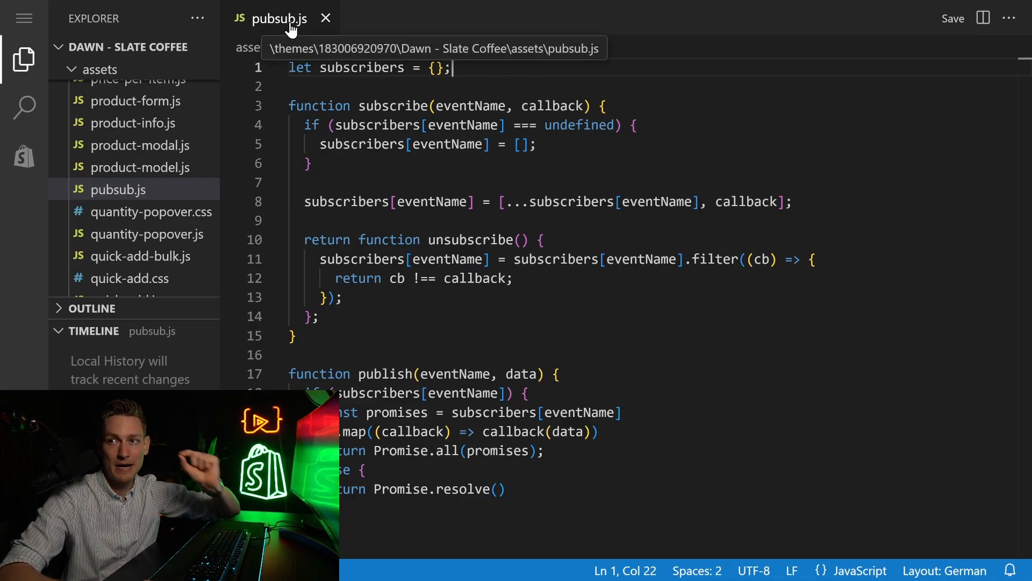
left_click_drag(463, 72, 242, 64)
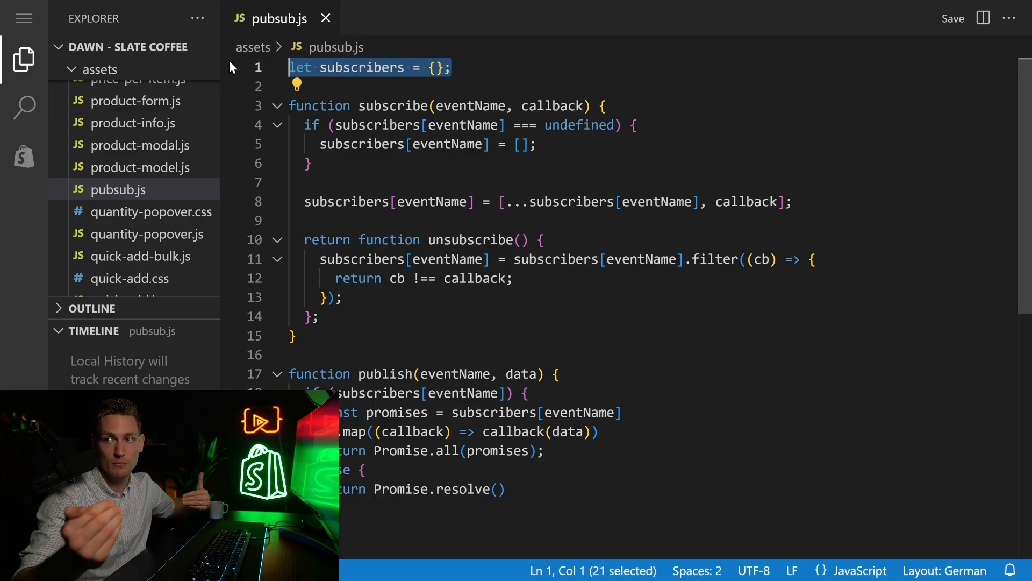
left_click_drag(290, 105, 430, 105)
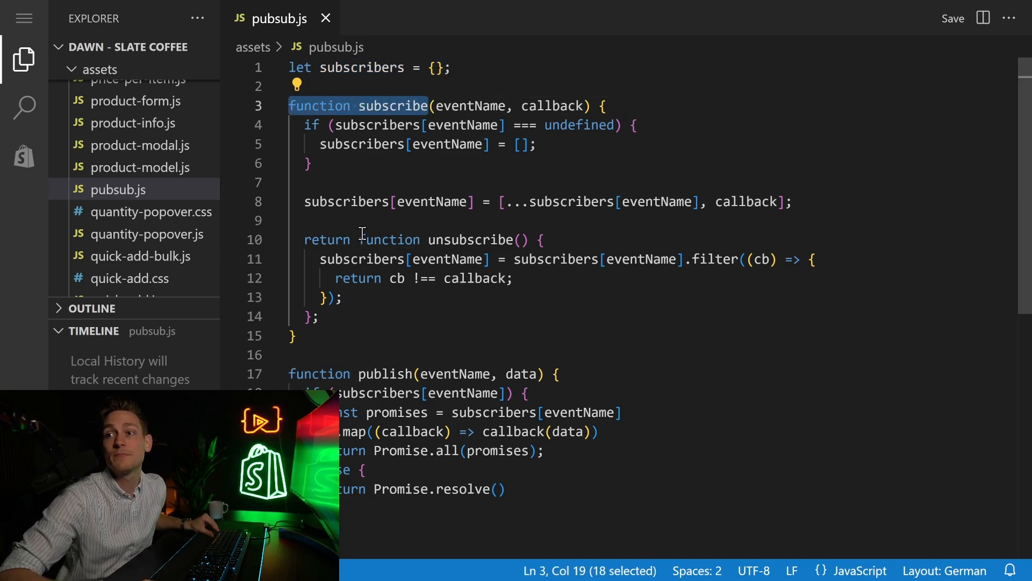
left_click_drag(306, 203, 821, 203)
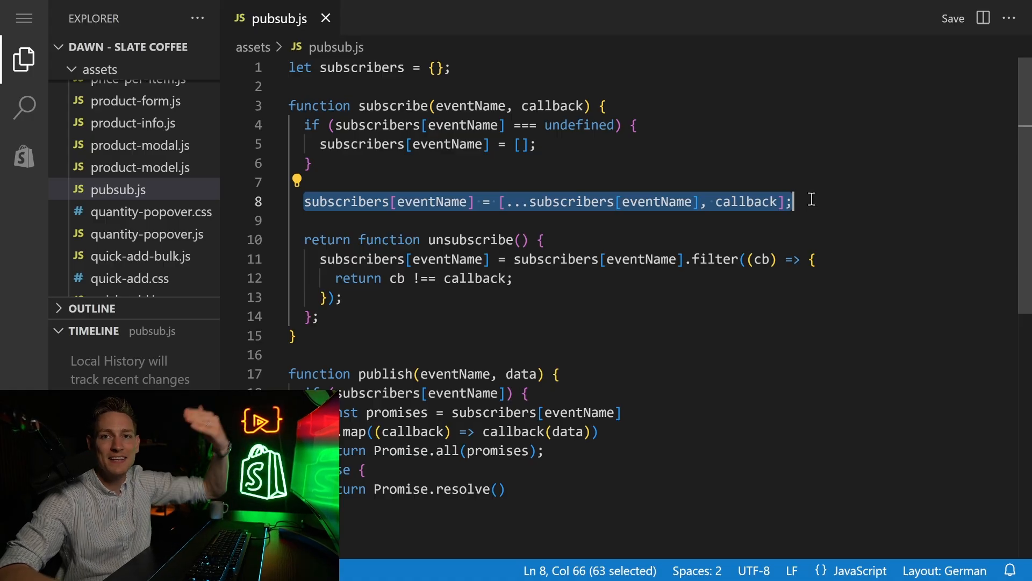
double_click(408, 202)
left_click(327, 220)
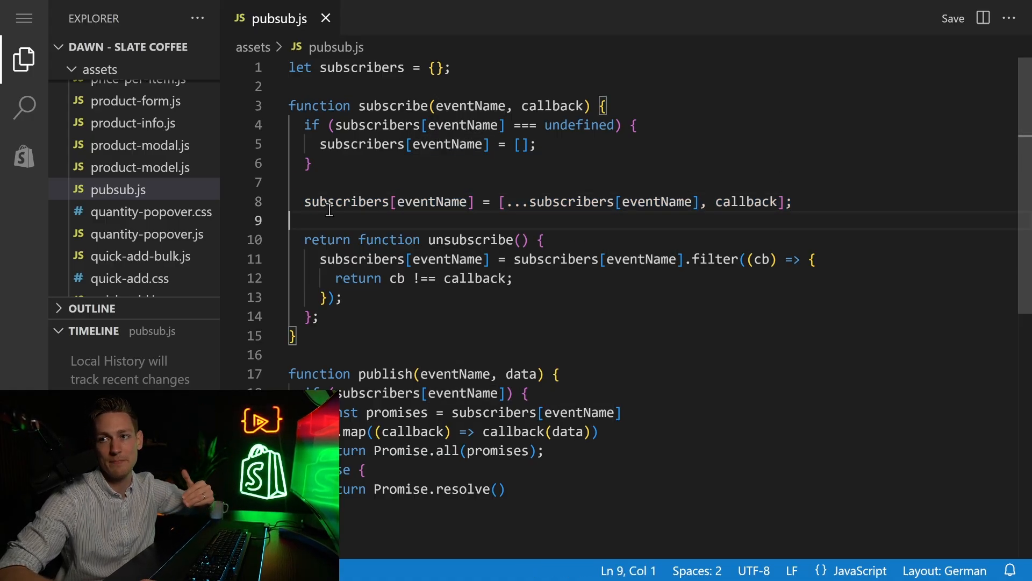
scroll(338, 266, "down", 2)
left_click(375, 328)
left_click_drag(288, 232, 562, 233)
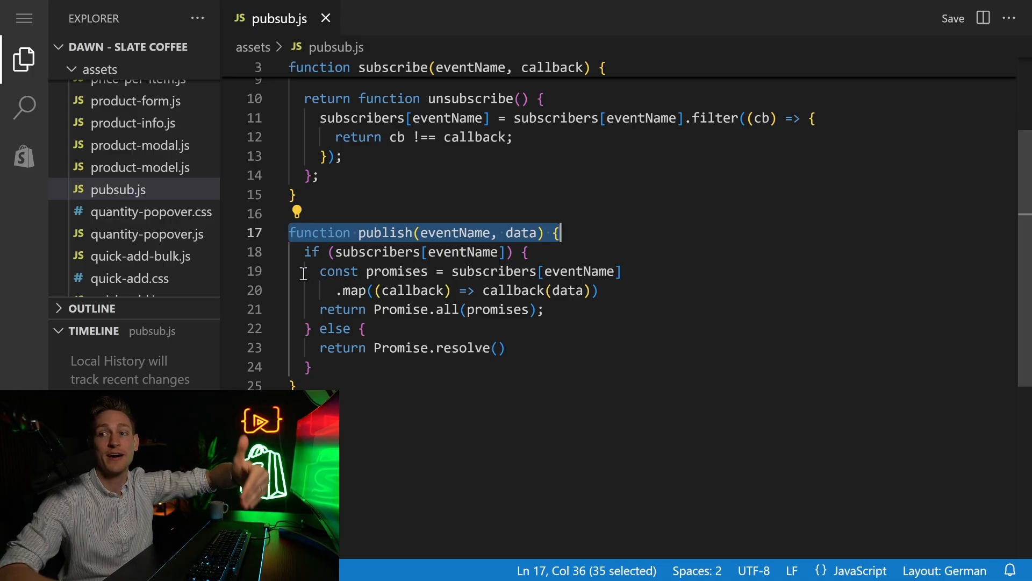
left_click_drag(303, 252, 527, 252)
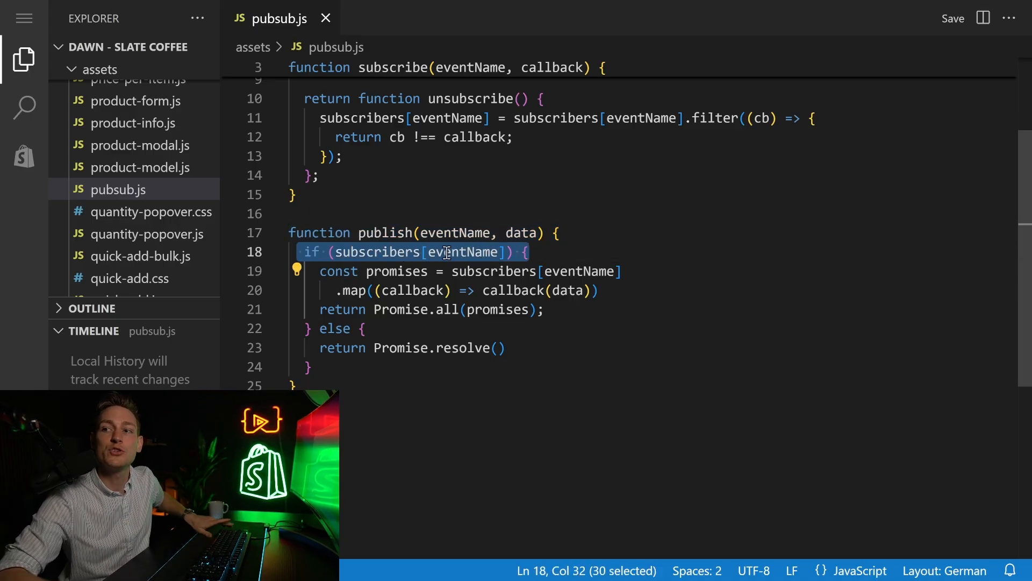
mouse_move(531, 252)
left_mouse_down()
mouse_move(301, 252)
mouse_move(537, 362)
left_mouse_up()
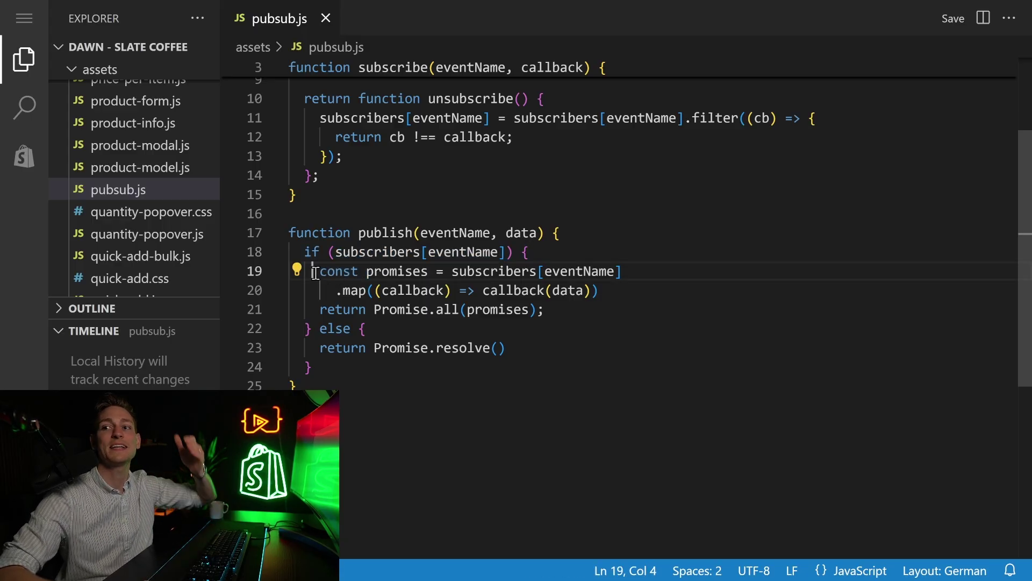
left_click(539, 363)
scroll(589, 387, "up", 3)
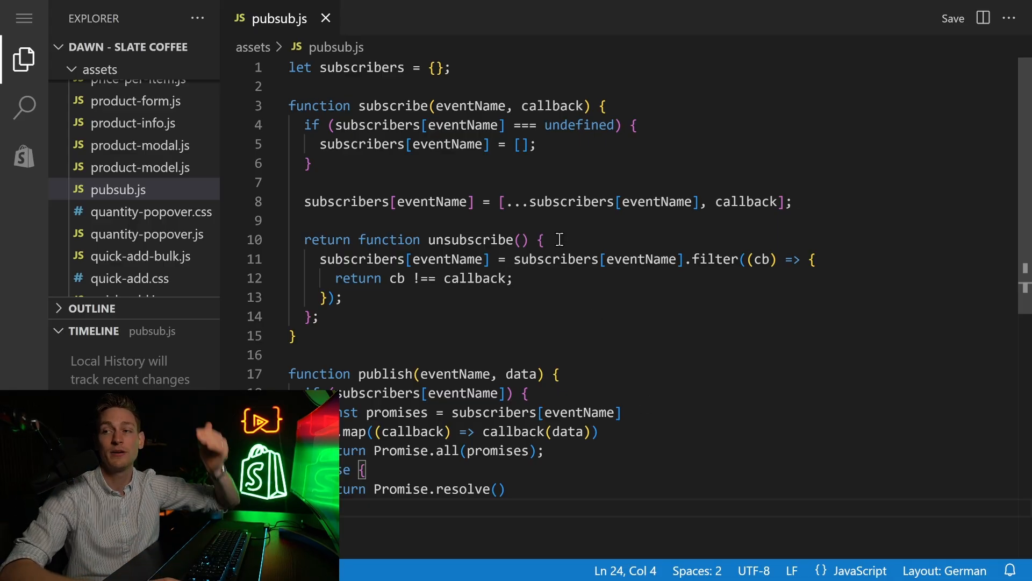
left_click_drag(428, 106, 264, 107)
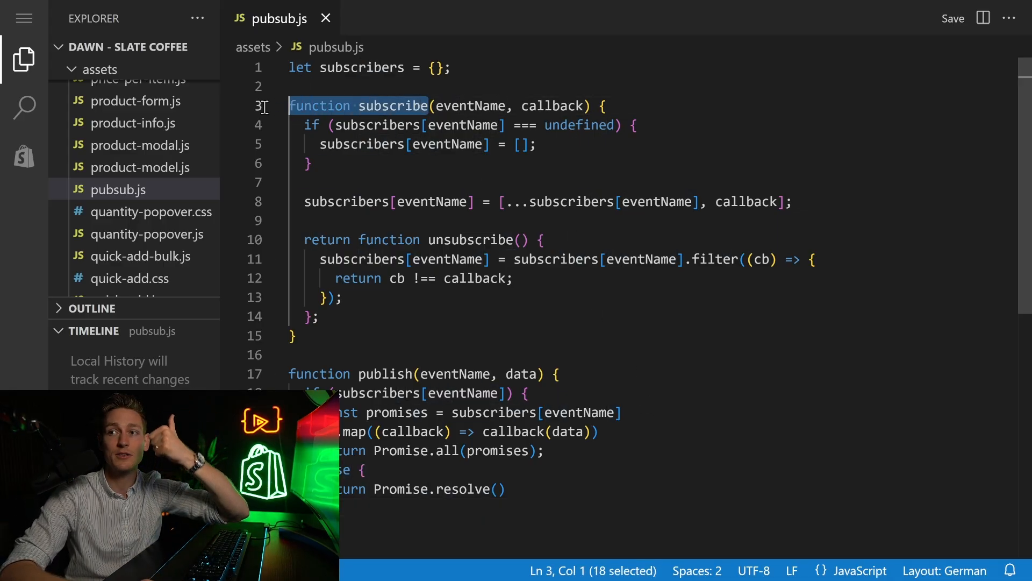
scroll(385, 313, "down", 1)
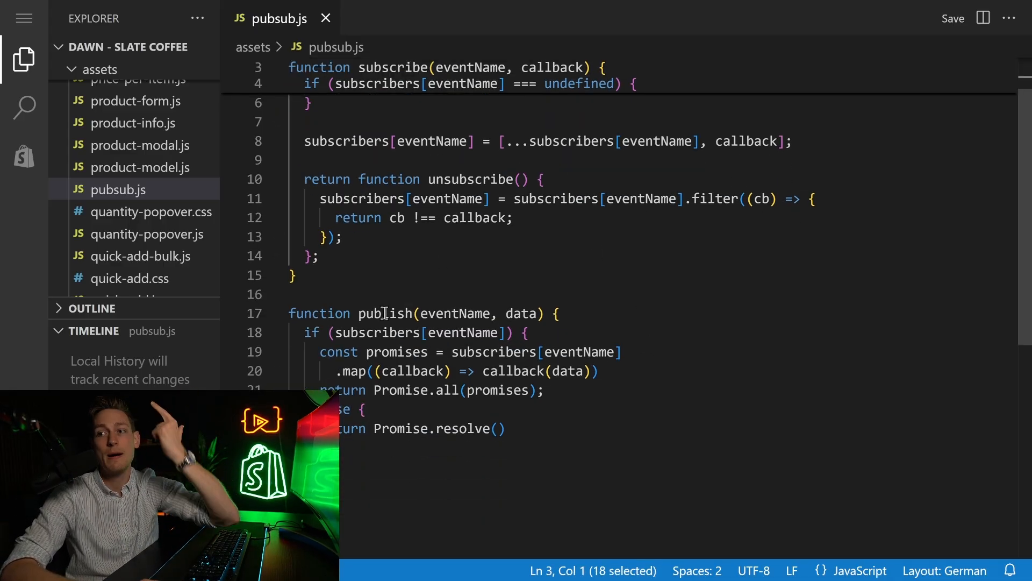
double_click(385, 313)
left_click(484, 294)
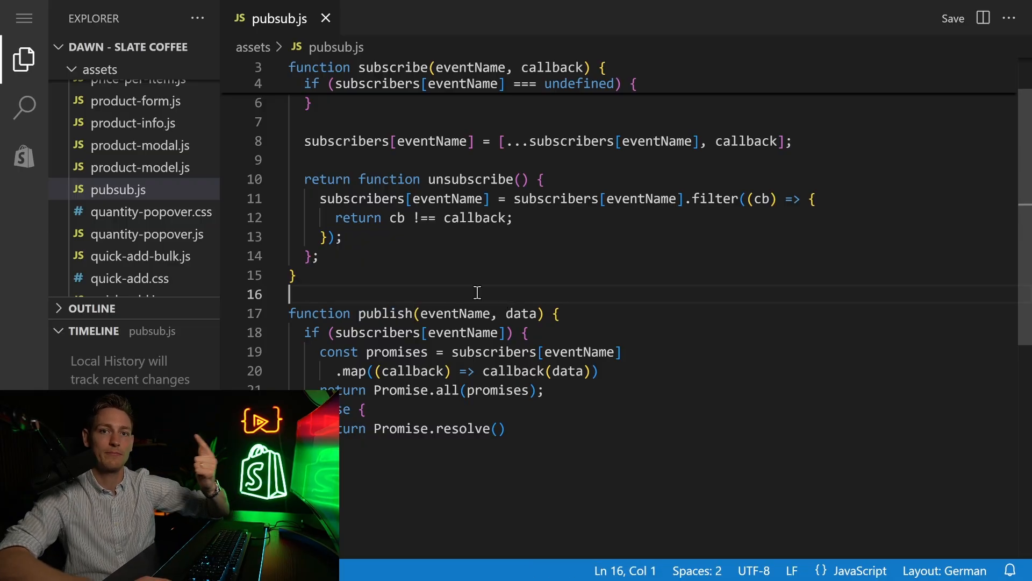